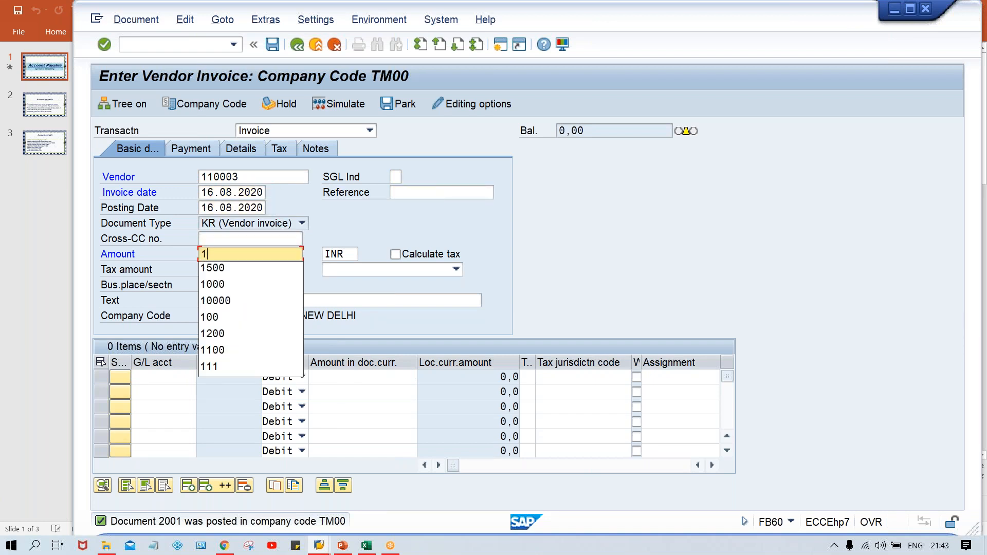
Set the invoice amount to 1100 INR, add a 1100 debit line on G/L account 4000, and post the invoice.
{"action": "type", "text": "1100"}
{"action": "key", "text": "ctrl+Tab"}
{"action": "key", "text": "Tab"}
{"action": "type", "text": "4"}
{"action": "key", "text": "Down"}
{"action": "key", "text": "Return"}
{"action": "key", "text": "Tab"}
{"action": "key", "text": "Tab"}
{"action": "type", "text": "11000"}
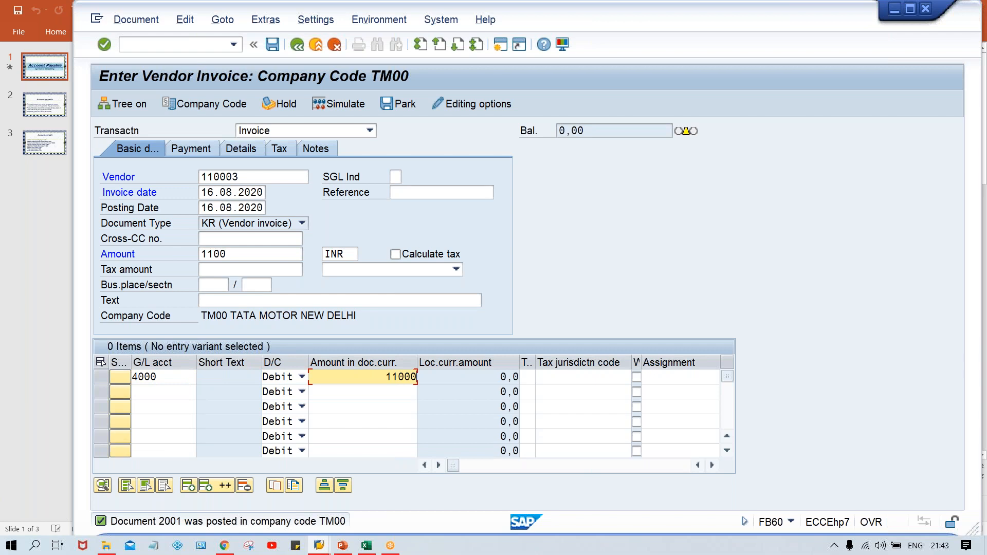
{"action": "key", "text": "BackSpace"}
{"action": "key", "text": "ctrl+s"}
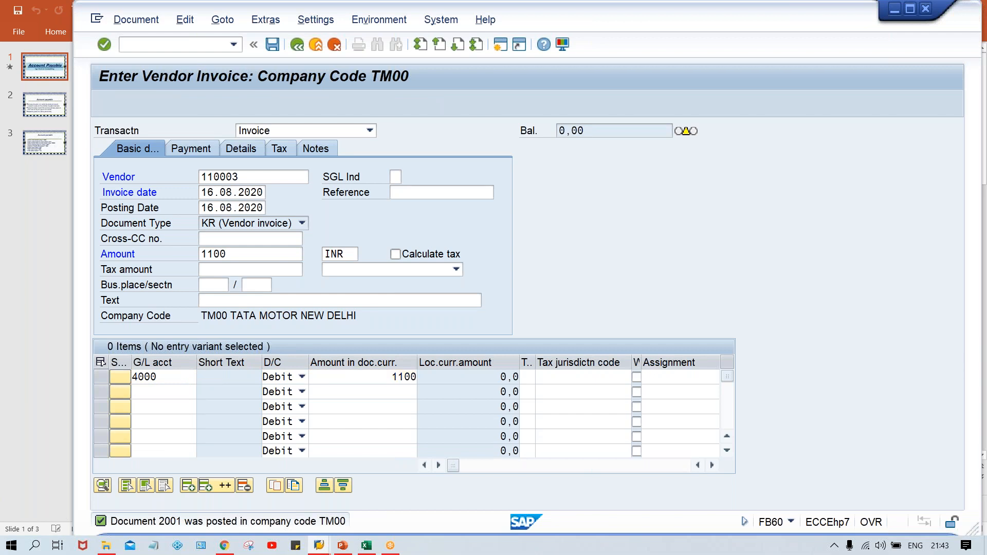
Start the next invoice for the same vendor with invoice date 16.08.2020.
{"action": "key", "text": "Down"}
{"action": "key", "text": "Down"}
{"action": "key", "text": "Return"}
{"action": "key", "text": "Tab"}
{"action": "key", "text": "Tab"}
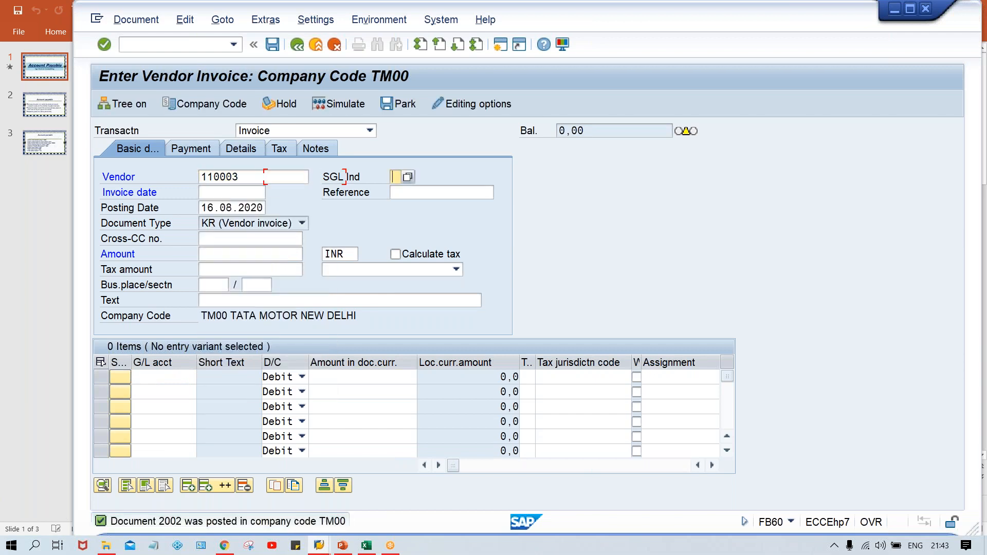
{"action": "key", "text": "Down"}
{"action": "key", "text": "Down"}
{"action": "key", "text": "Return"}
{"action": "key", "text": "Return"}
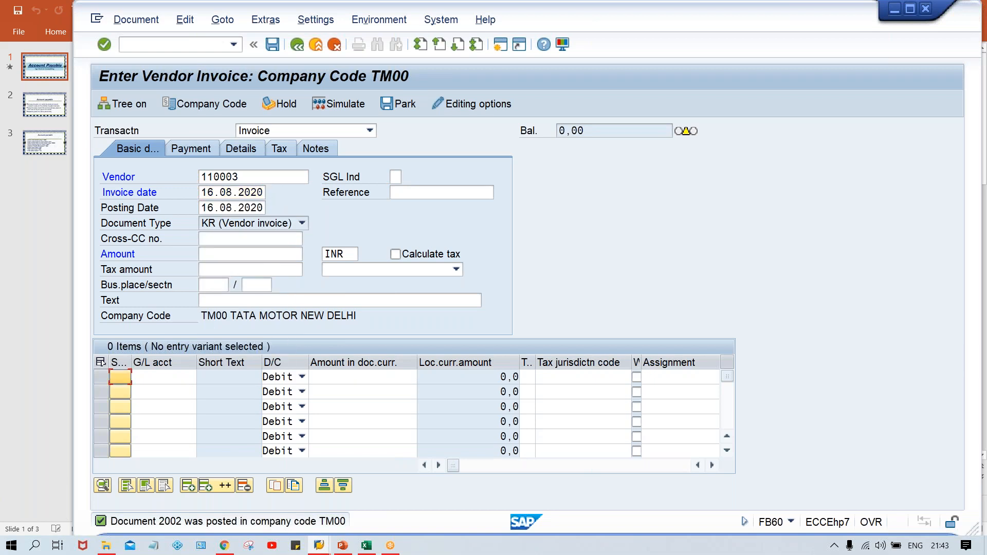
Set the invoice amount to 1200 INR, add a 1200 debit line on G/L account 4000, and post the invoice.
{"action": "left_click", "coordinate": [236, 256]}
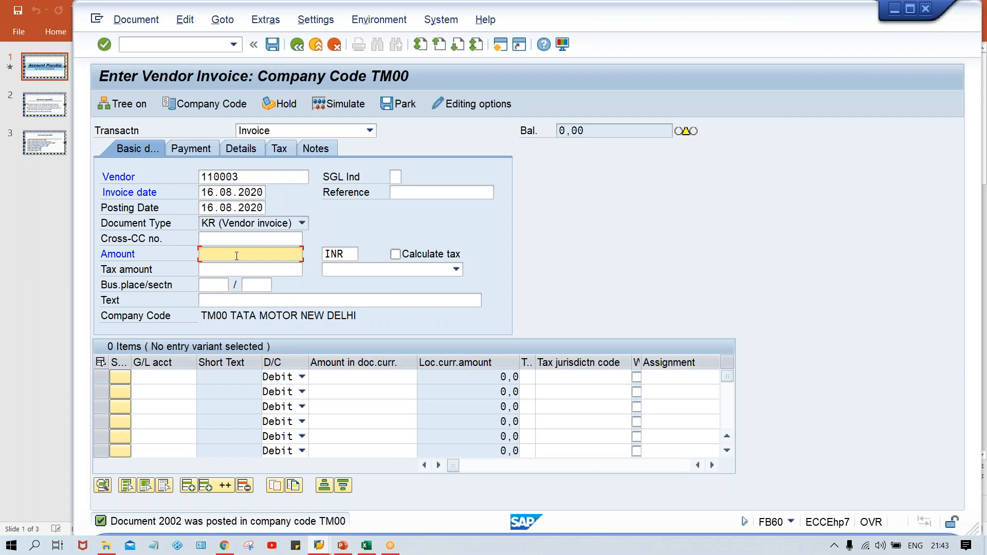
{"action": "type", "text": "1200"}
{"action": "key", "text": "Return"}
{"action": "key", "text": "Tab"}
{"action": "type", "text": "4000"}
{"action": "key", "text": "Tab"}
{"action": "key", "text": "Tab"}
{"action": "type", "text": "1200"}
{"action": "key", "text": "ctrl+s"}
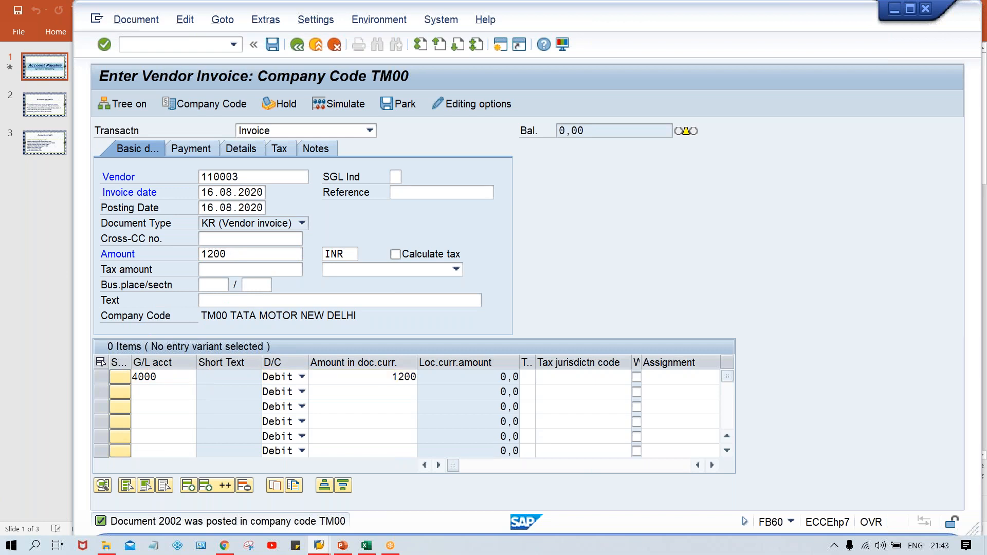
Fill the new blank invoice with the previously used vendor and invoice date 16.08.2020.
{"action": "key", "text": "shift+Tab"}
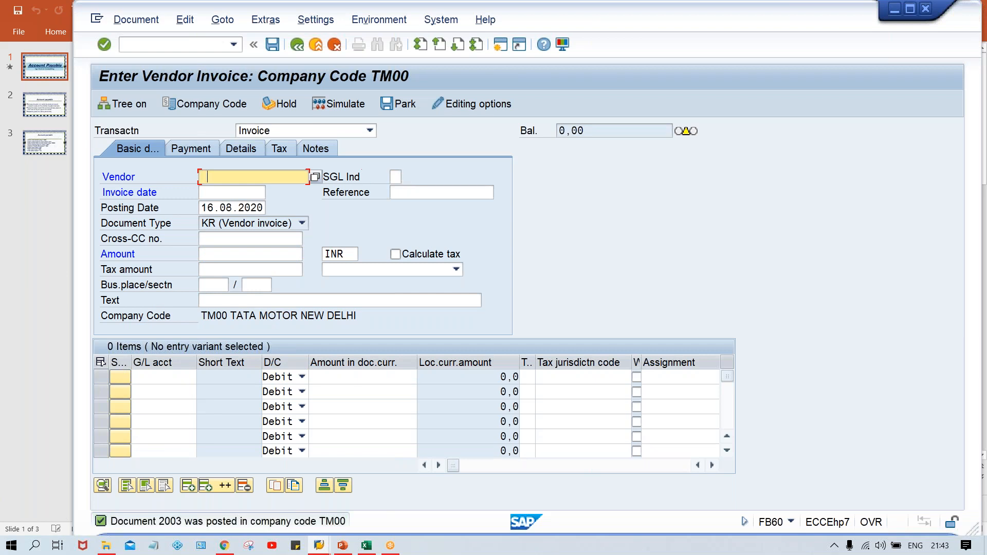
{"action": "key", "text": "Down"}
{"action": "key", "text": "Down"}
{"action": "key", "text": "Return"}
{"action": "key", "text": "Tab"}
{"action": "key", "text": "Tab"}
{"action": "key", "text": "Down"}
{"action": "key", "text": "Down"}
{"action": "key", "text": "Return"}
{"action": "key", "text": "Return"}
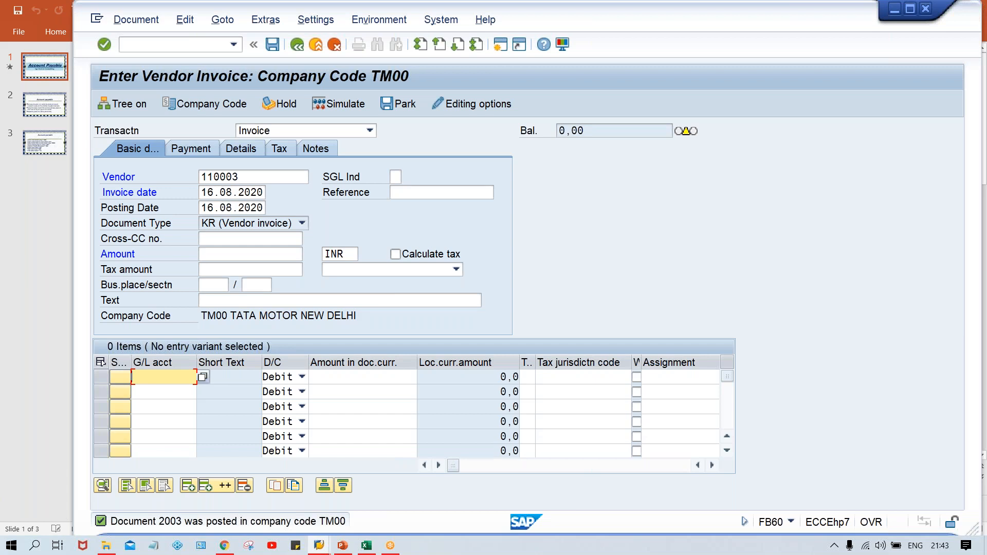
Add a 3000 debit line on G/L account 4000, set the invoice amount to 3000 INR, and post the invoice.
{"action": "type", "text": "4000"}
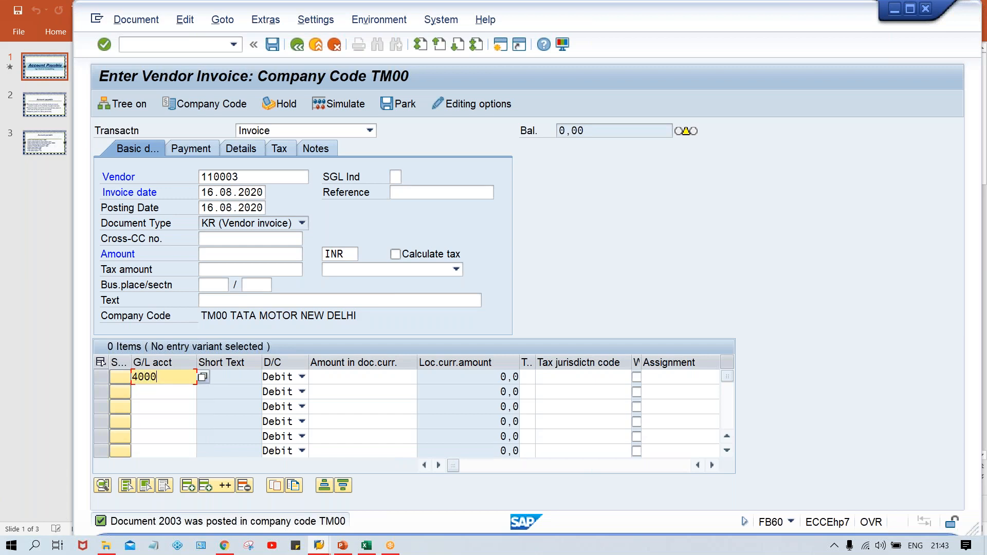
{"action": "key", "text": "Tab"}
{"action": "key", "text": "Tab"}
{"action": "type", "text": "3000"}
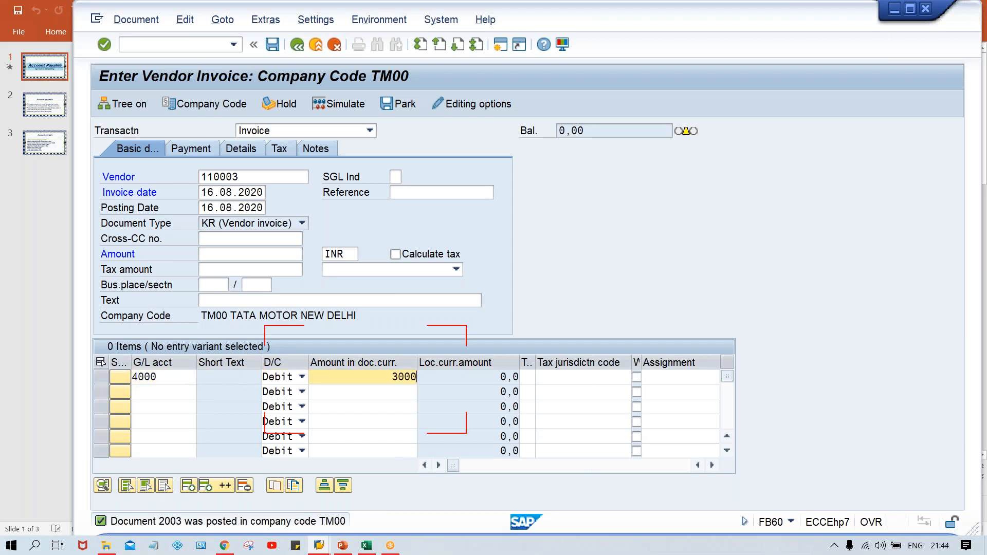
{"action": "left_click", "coordinate": [250, 254]}
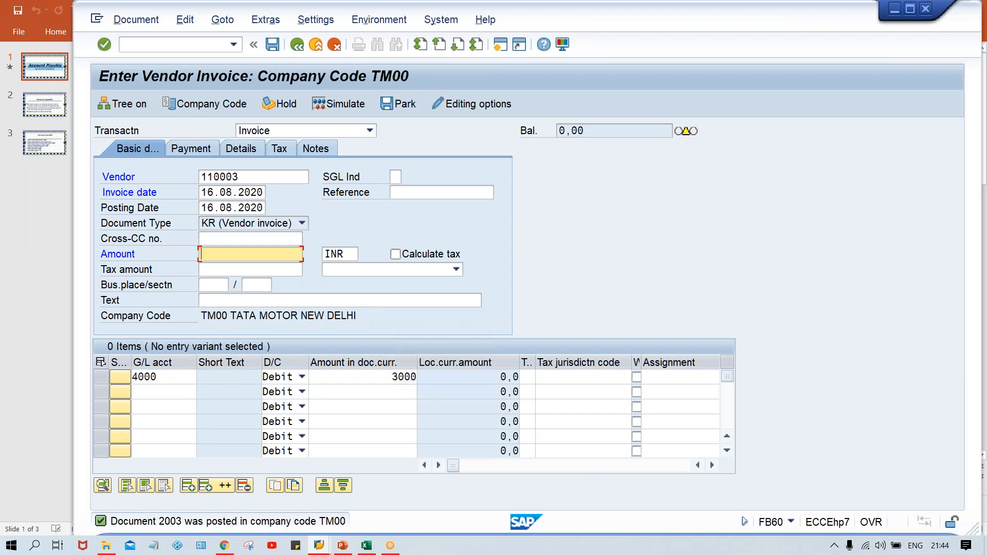
{"action": "type", "text": "3000"}
{"action": "key", "text": "Return"}
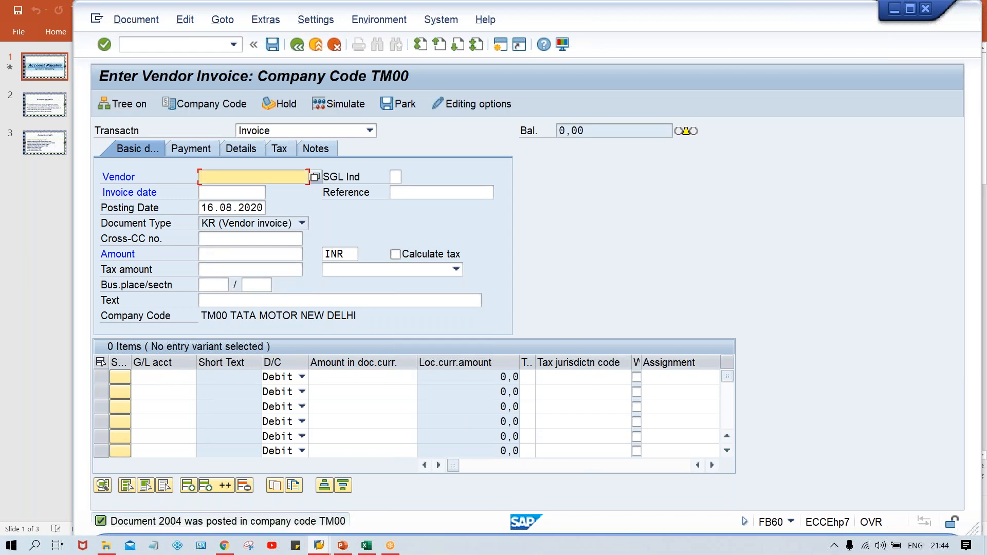
Fill the next invoice header with the same vendor, invoice date 16.08.2020 and amount 5000 INR.
{"action": "key", "text": "Down"}
{"action": "key", "text": "Return"}
{"action": "key", "text": "Tab"}
{"action": "key", "text": "Tab"}
{"action": "key", "text": "Down"}
{"action": "key", "text": "Return"}
{"action": "key", "text": "Tab"}
{"action": "key", "text": "Tab"}
{"action": "key", "text": "Tab"}
{"action": "key", "text": "Tab"}
{"action": "type", "text": "5000"}
Add a 5000 debit line on G/L account 4000 and post the invoice.
{"action": "key", "text": "ctrl+Tab"}
{"action": "key", "text": "Tab"}
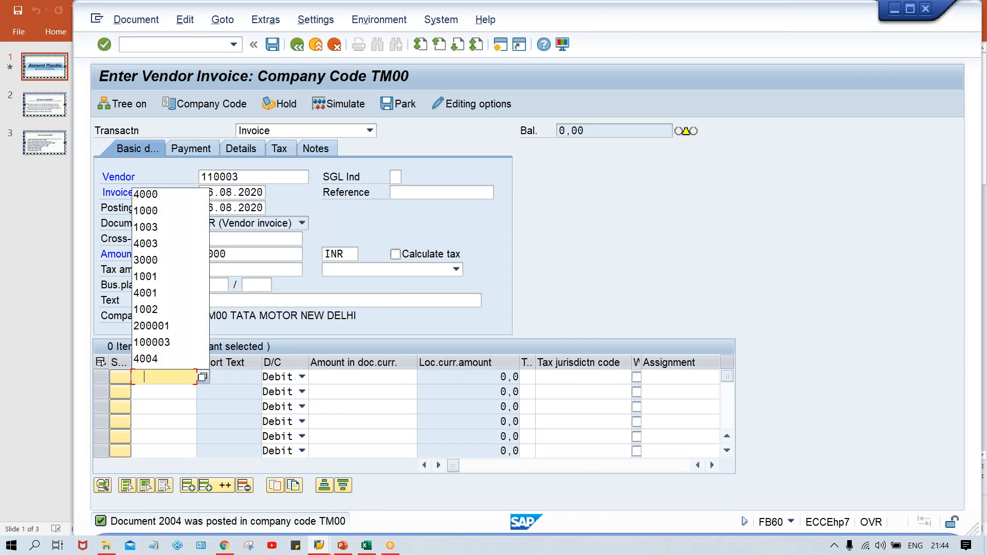
{"action": "key", "text": "Down"}
{"action": "key", "text": "Return"}
{"action": "key", "text": "Tab"}
{"action": "key", "text": "Tab"}
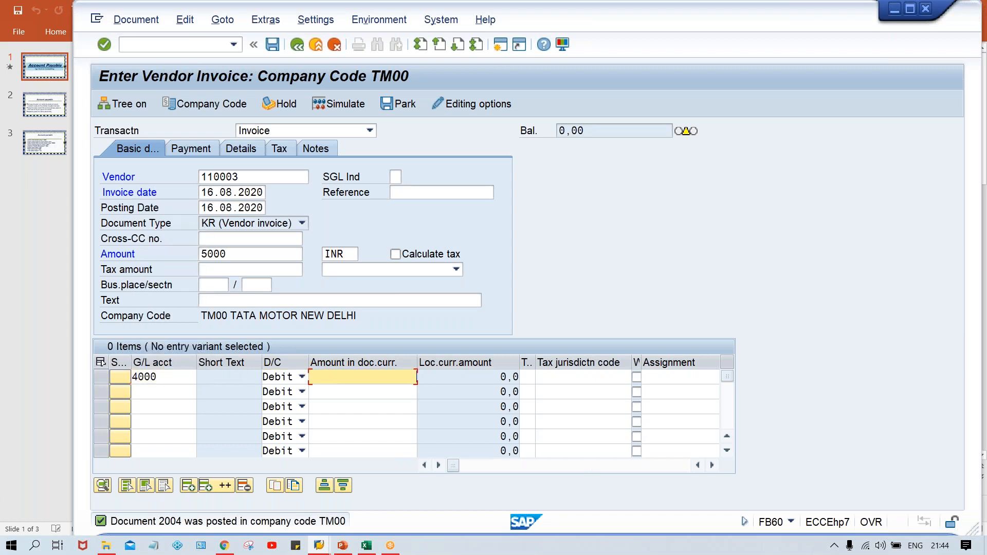
{"action": "type", "text": "5000"}
{"action": "key", "text": "Tab"}
{"action": "key", "text": "Tab"}
{"action": "key", "text": "Tab"}
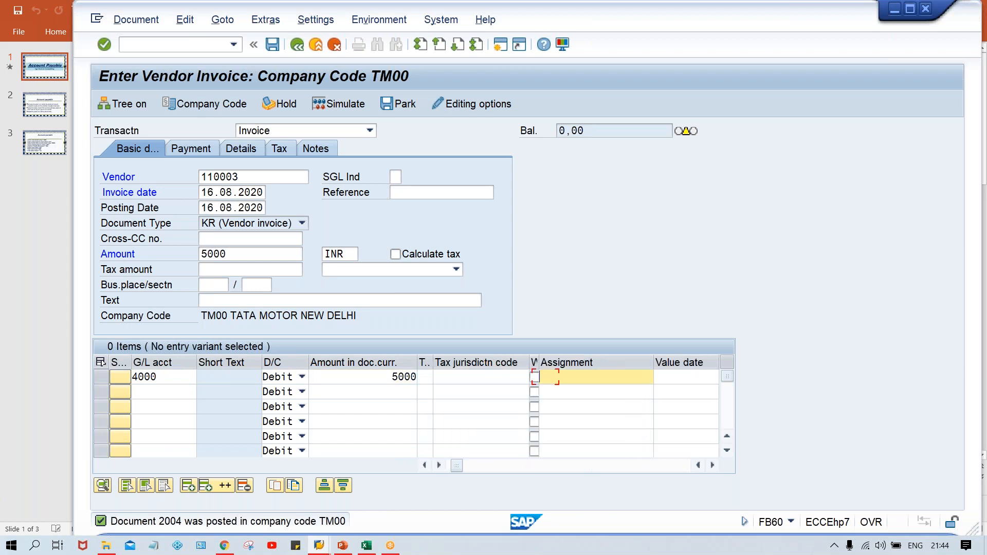
{"action": "key", "text": "Return"}
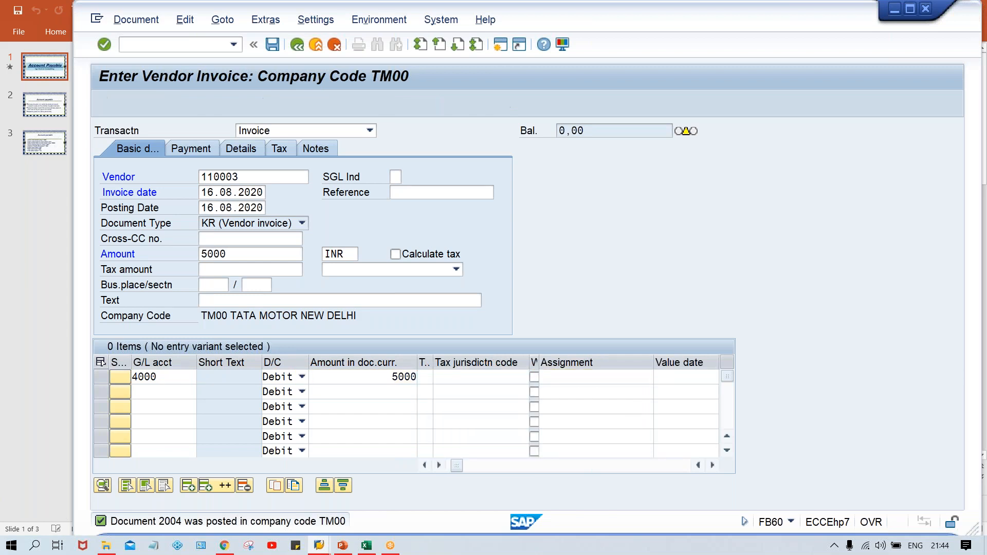
{"action": "key", "text": "ctrl+s"}
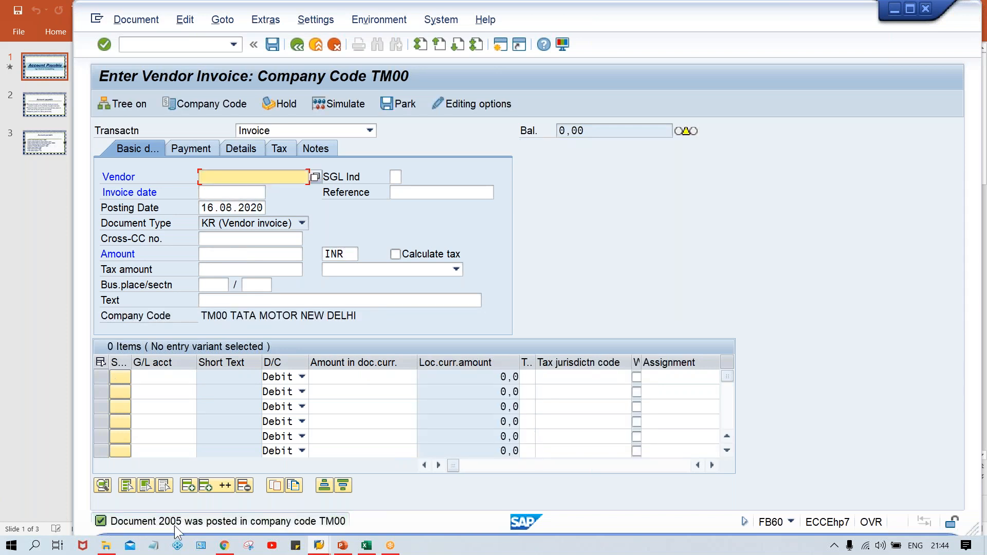
Switch the transaction type from Invoice to Credit memo, using the same vendor and date 16.08.2020.
{"action": "left_click", "coordinate": [285, 128]}
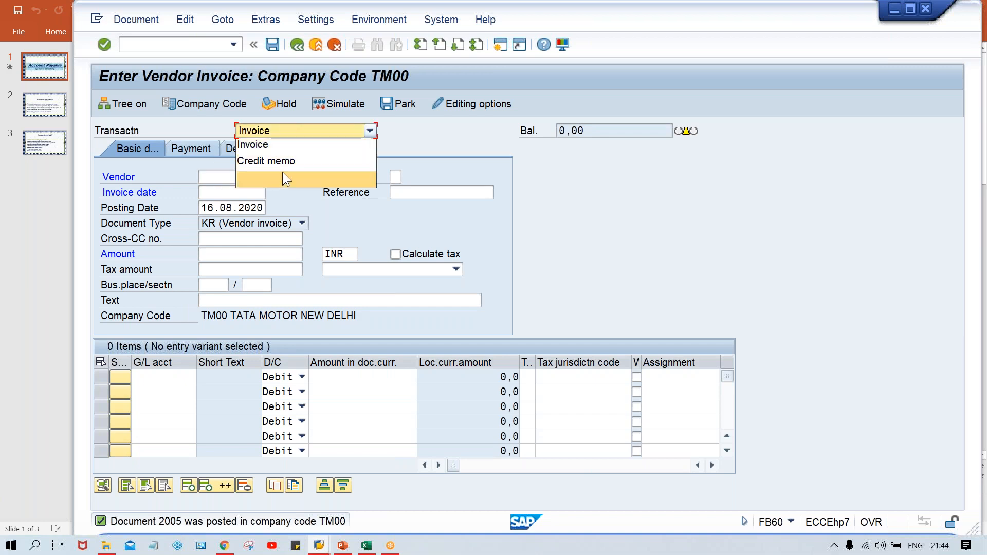
{"action": "left_click", "coordinate": [281, 144]}
{"action": "left_click", "coordinate": [275, 129]}
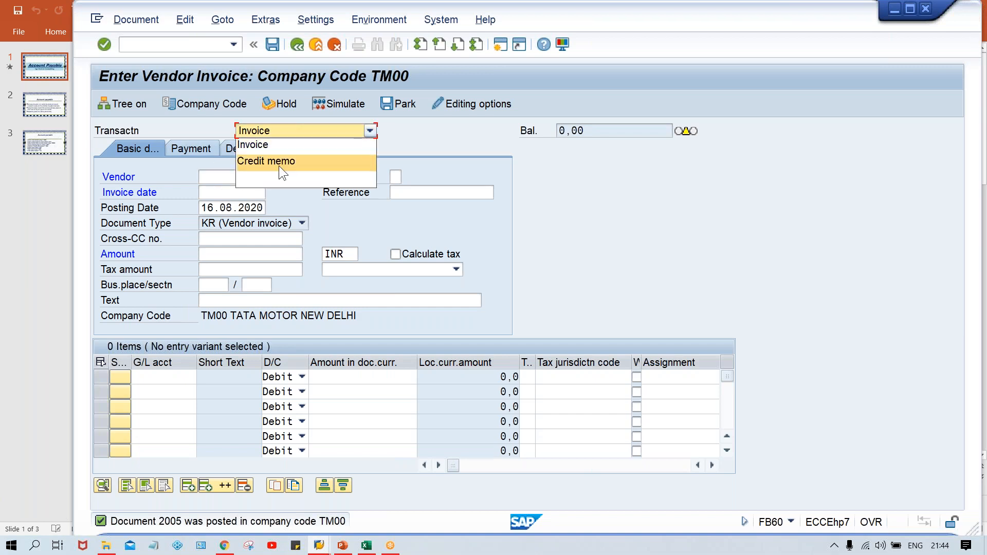
{"action": "left_click", "coordinate": [277, 164]}
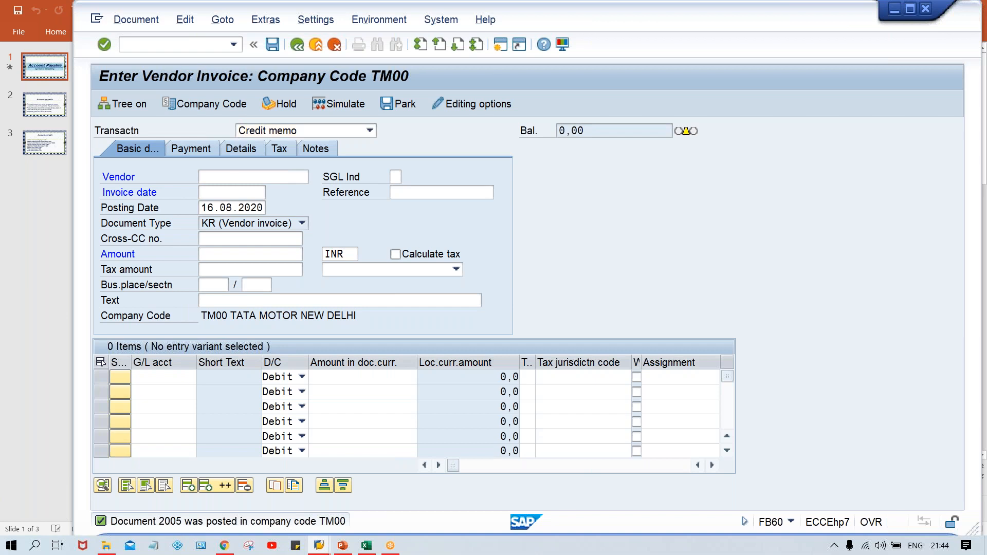
{"action": "key", "text": "BackSpace"}
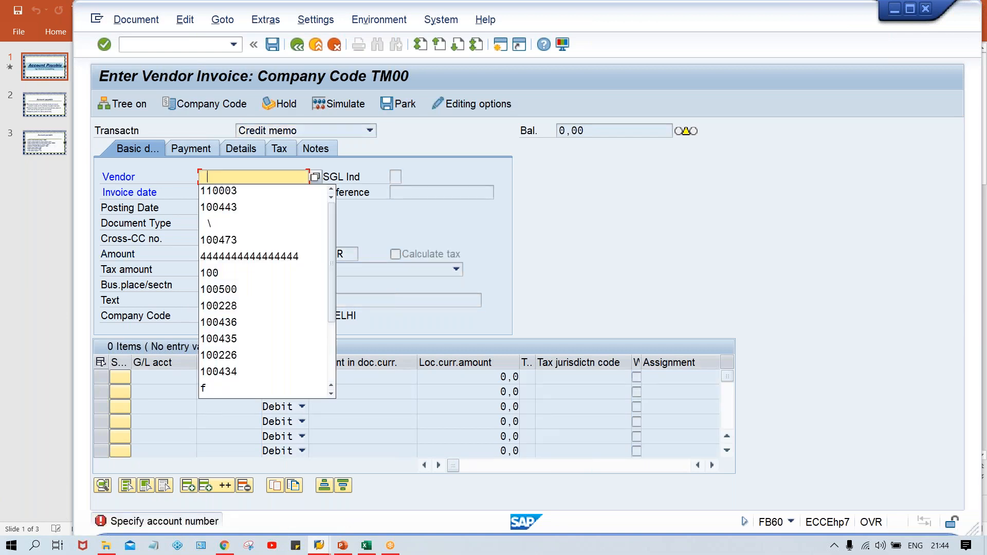
{"action": "left_click", "coordinate": [234, 189]}
{"action": "key", "text": "Return"}
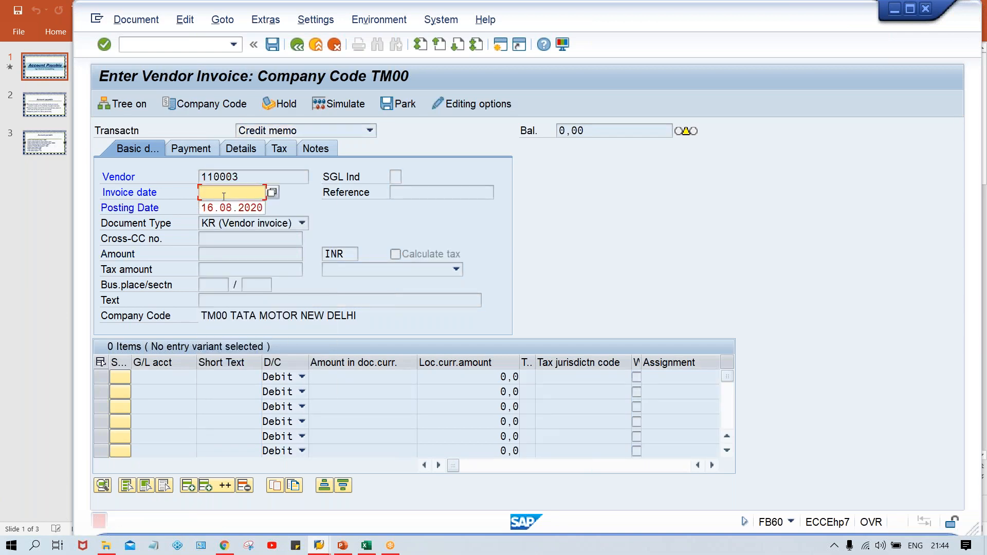
{"action": "left_click", "coordinate": [209, 195]}
{"action": "left_click", "coordinate": [227, 206]}
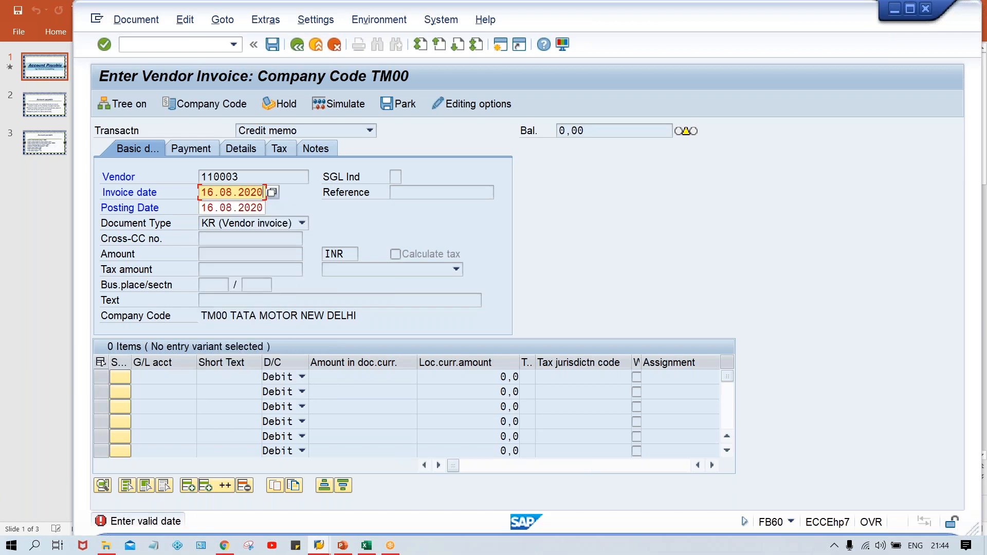
{"action": "key", "text": "Return"}
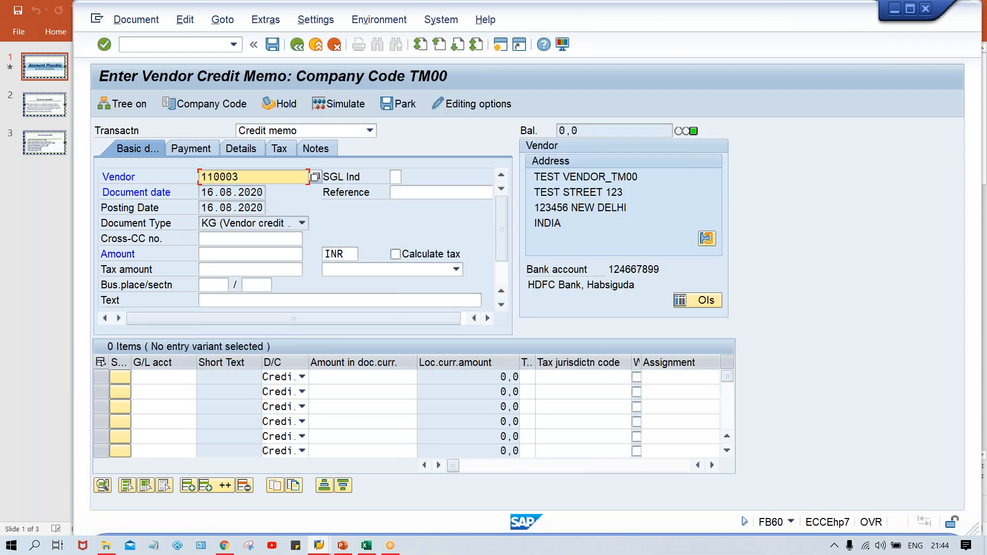
Leave the current entry and open the vendor credit memo transaction with /NFB65.
{"action": "left_click", "coordinate": [188, 47]}
{"action": "type", "text": "/N"}
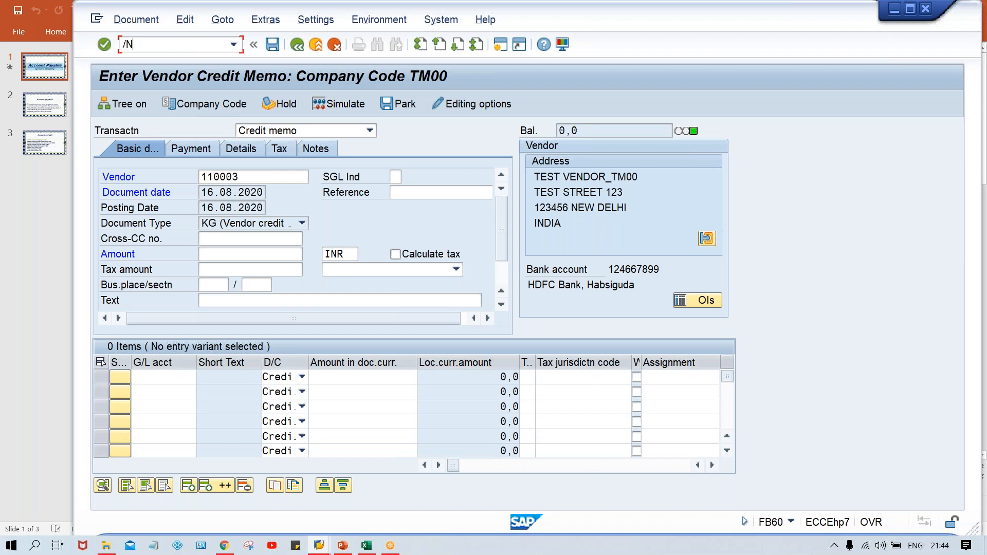
{"action": "type", "text": "FB65"}
{"action": "key", "text": "Return"}
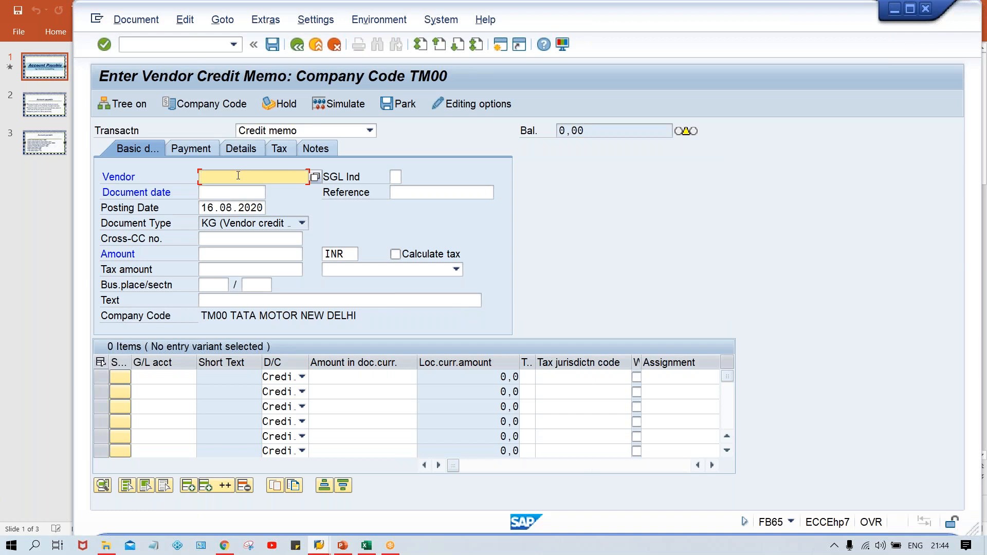
Fill the credit memo header with the same vendor, document date 16.08.2020 and amount 2000 INR.
{"action": "left_click", "coordinate": [238, 175]}
{"action": "key", "text": "Down"}
{"action": "key", "text": "Return"}
{"action": "key", "text": "Tab"}
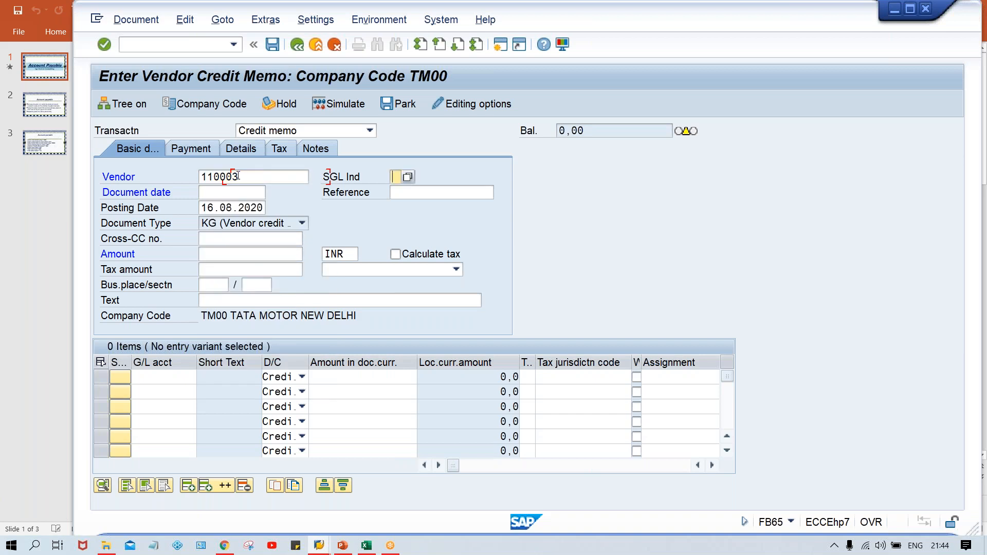
{"action": "key", "text": "Tab"}
{"action": "key", "text": "Down"}
{"action": "key", "text": "Return"}
{"action": "key", "text": "Tab"}
{"action": "key", "text": "Tab"}
{"action": "key", "text": "Tab"}
{"action": "key", "text": "Tab"}
{"action": "key", "text": "Tab"}
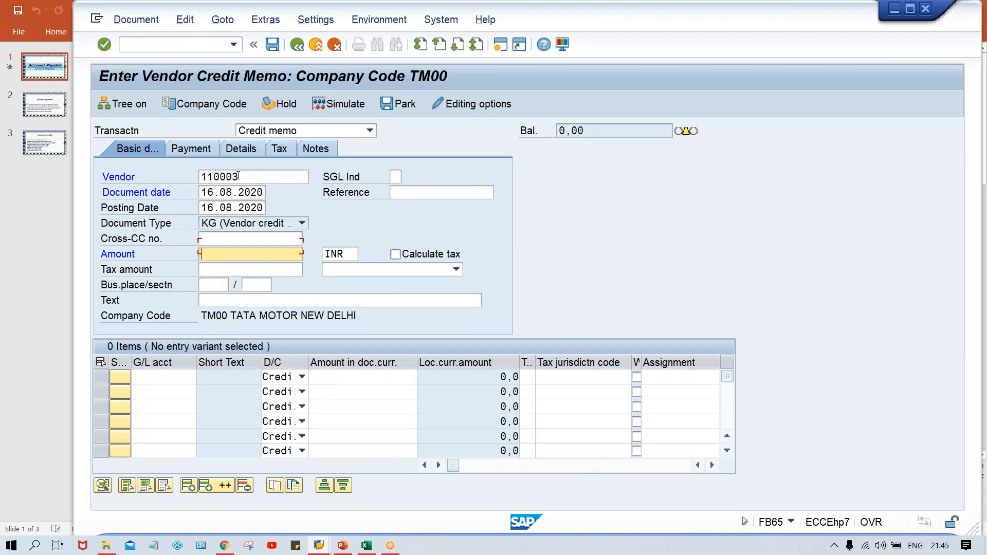
{"action": "type", "text": "2000"}
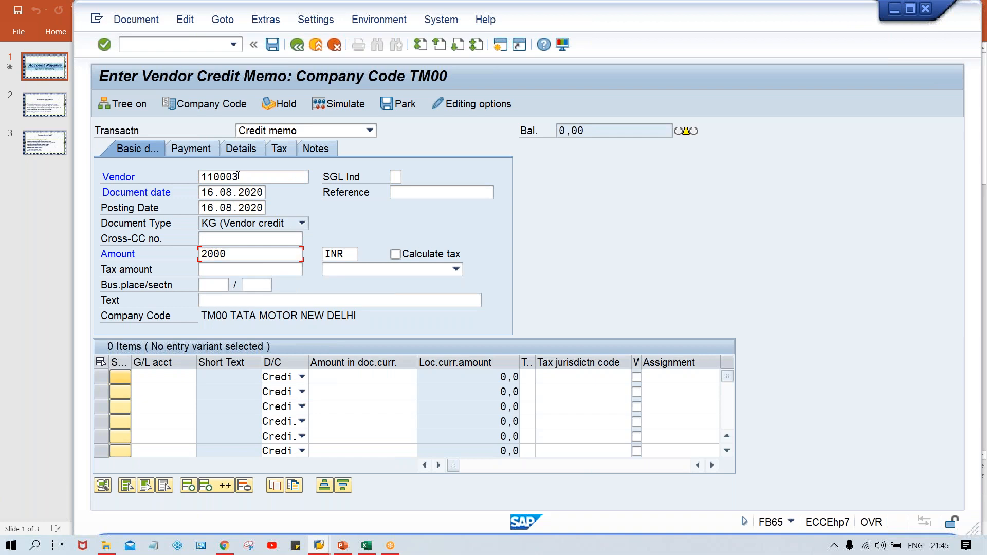
Add a credit line of 2000 on G/L account 4000 to the credit memo.
{"action": "key", "text": "Tab"}
{"action": "key", "text": "Down"}
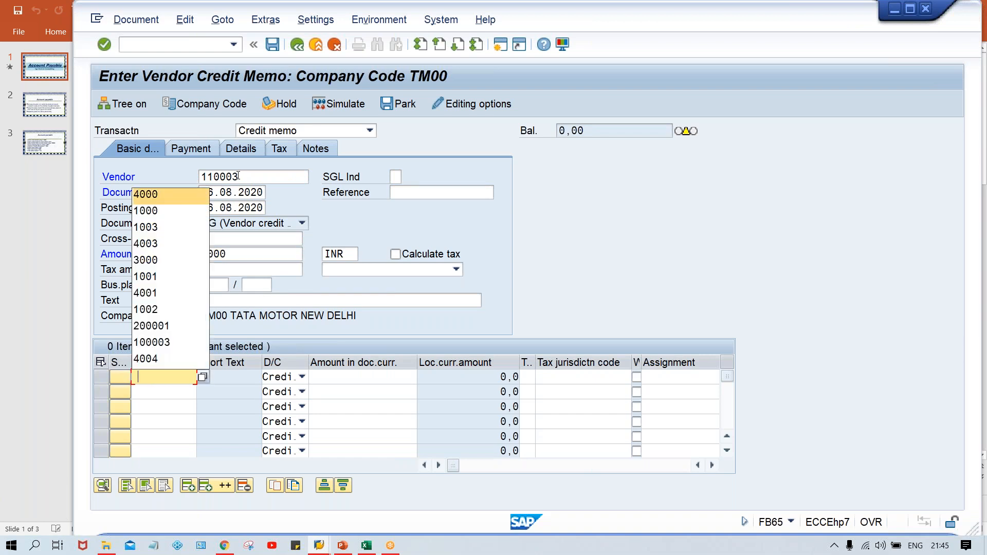
{"action": "key", "text": "Return"}
{"action": "key", "text": "Tab"}
{"action": "key", "text": "Tab"}
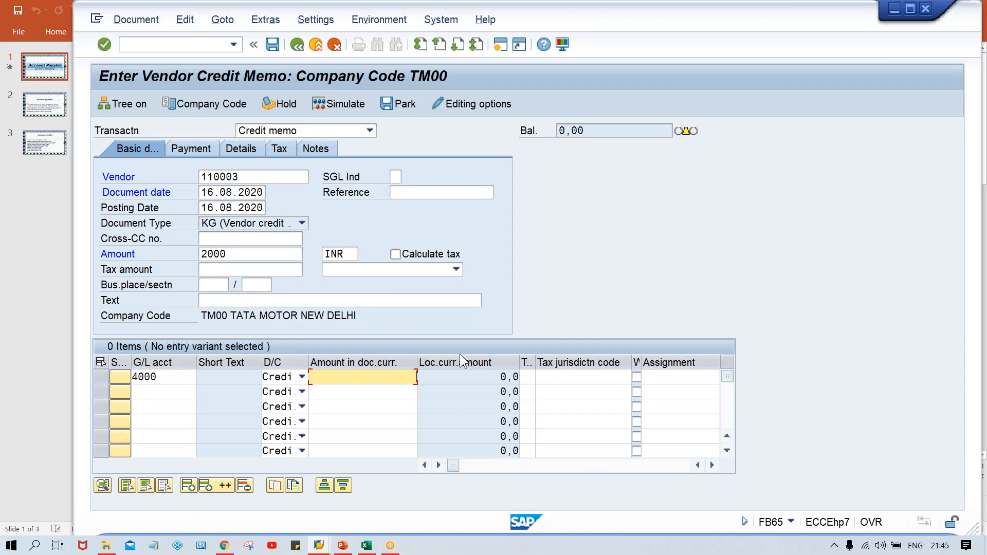
{"action": "type", "text": "2000"}
Enter "CM for 2005" as the text of the credit memo's line item and validate the entry.
{"action": "key", "text": "Tab"}
{"action": "key", "text": "Tab"}
{"action": "key", "text": "Tab"}
{"action": "key", "text": "Tab"}
{"action": "key", "text": "Tab"}
{"action": "key", "text": "Tab"}
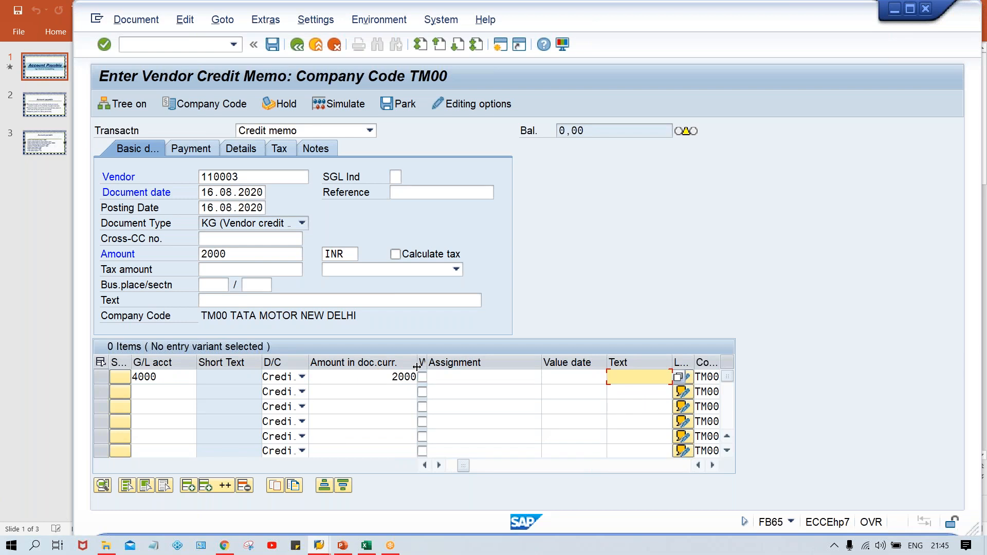
{"action": "type", "text": "CM"}
{"action": "key", "text": "Caps_Lock"}
{"action": "type", "text": "fo"}
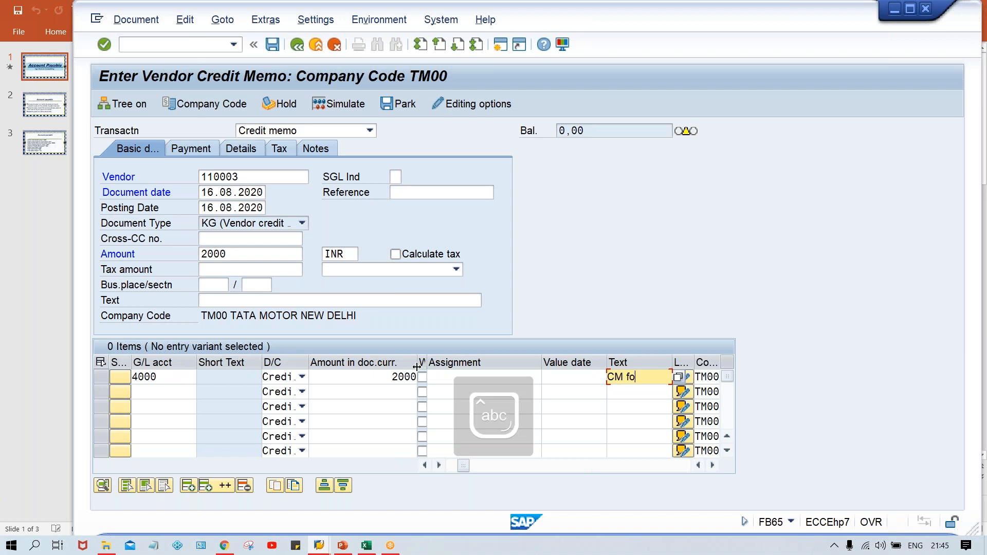
{"action": "type", "text": "r 2005"}
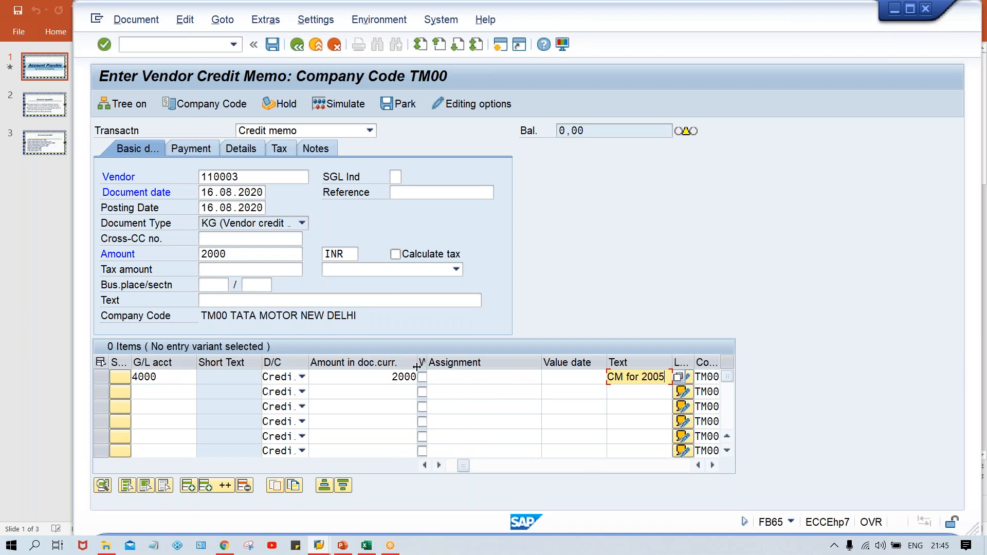
{"action": "key", "text": "Return"}
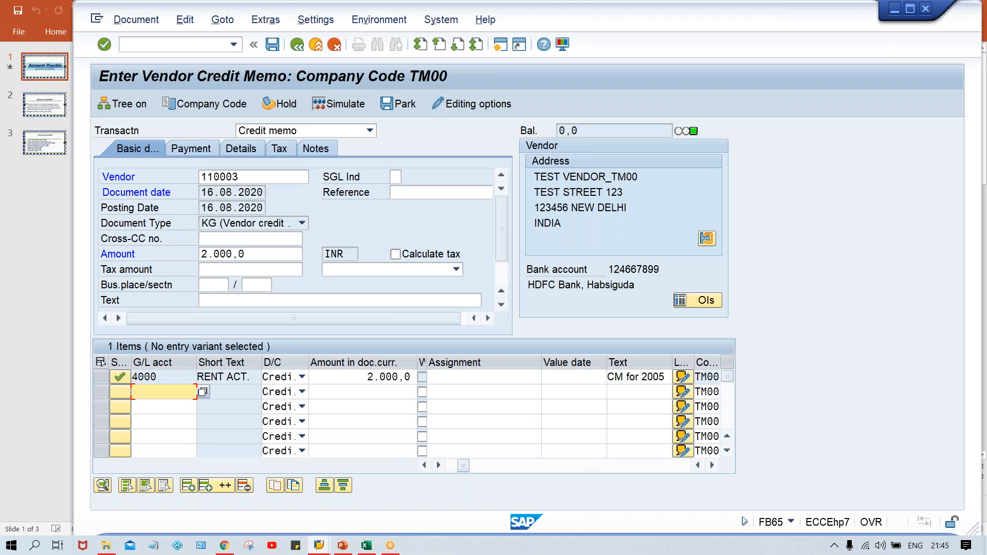
Post the vendor credit memo.
{"action": "key", "text": "ctrl+s"}
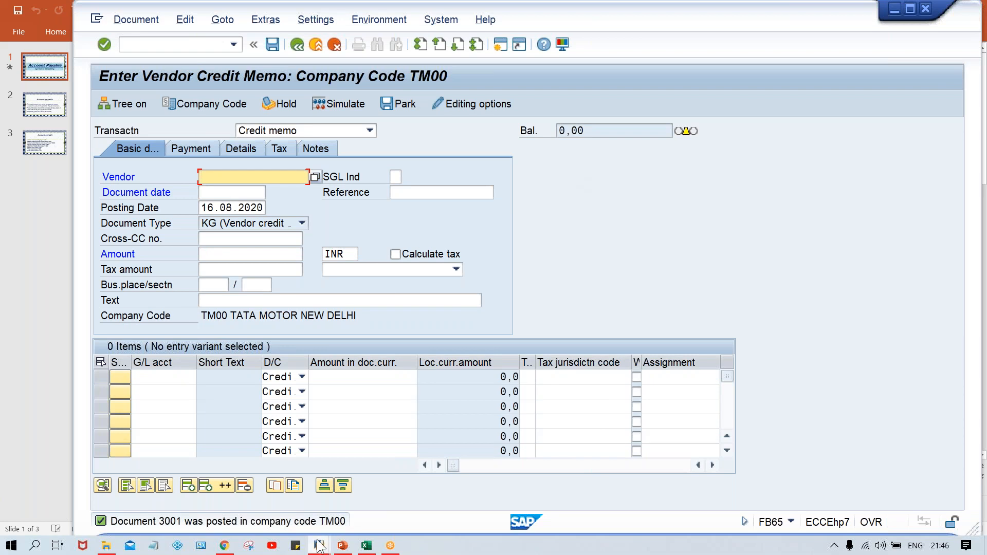
Refresh the vendor line item display, then return to its selection screen and rerun the report for all items.
{"action": "mouse_move", "coordinate": [319, 548]}
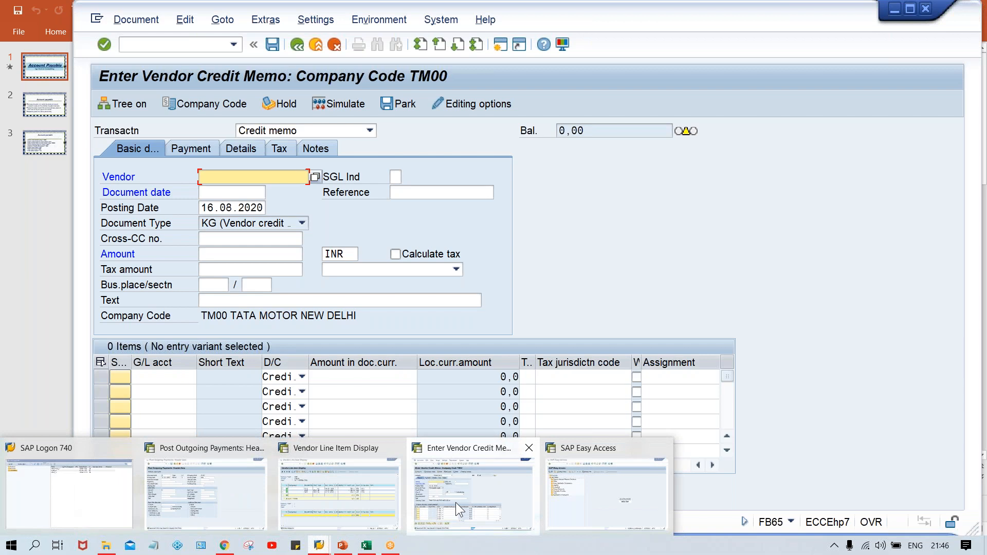
{"action": "mouse_move", "coordinate": [557, 502]}
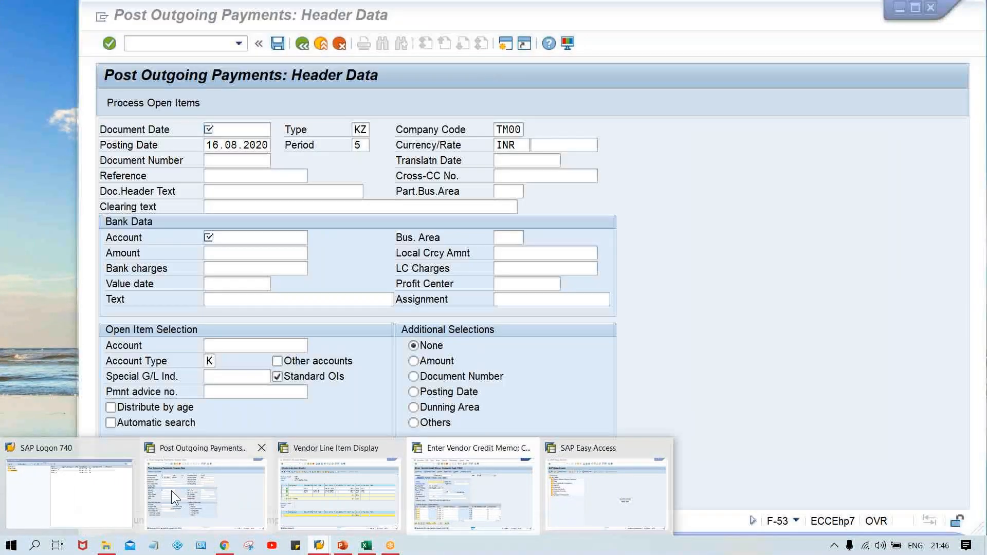
{"action": "left_click", "coordinate": [290, 501]}
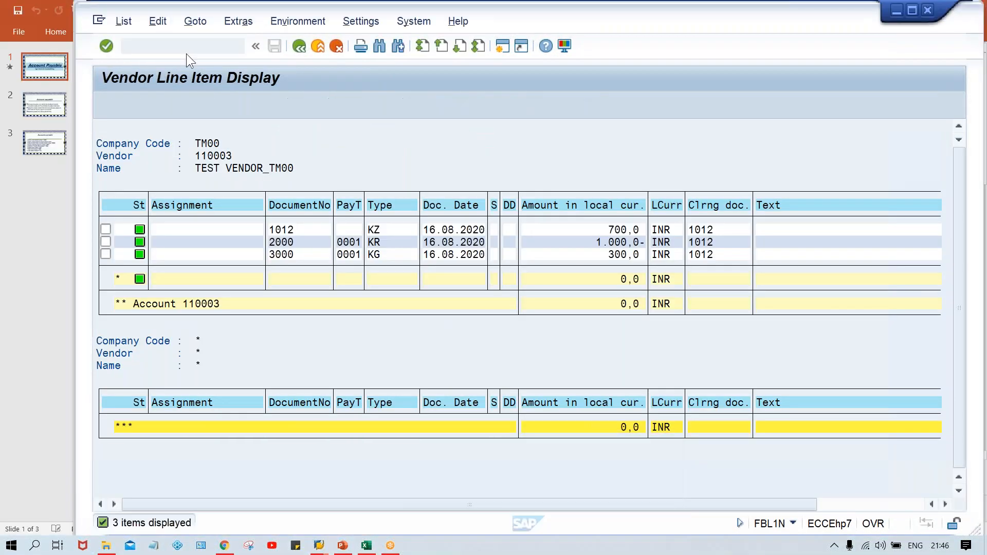
{"action": "left_click", "coordinate": [122, 21]}
{"action": "left_click", "coordinate": [132, 61]}
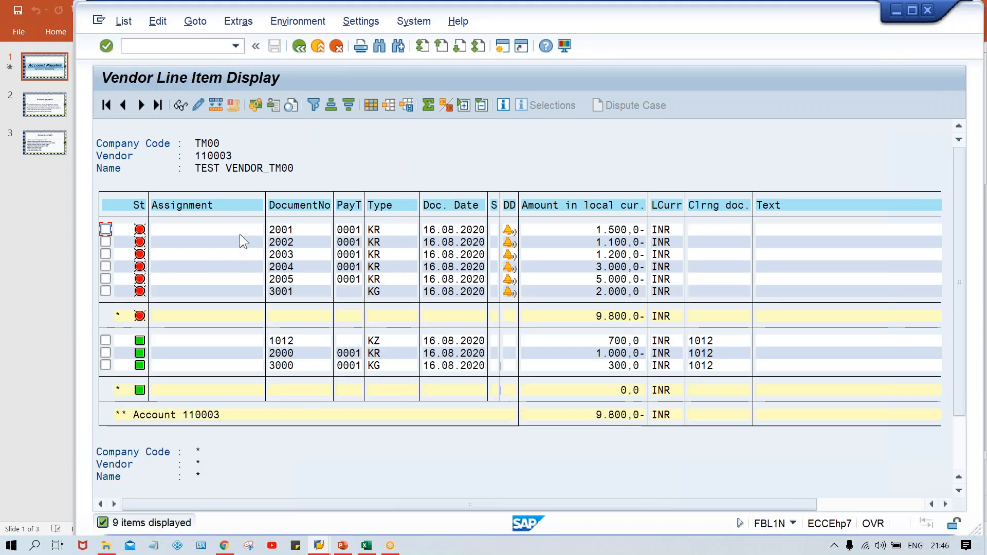
{"action": "left_click", "coordinate": [298, 45]}
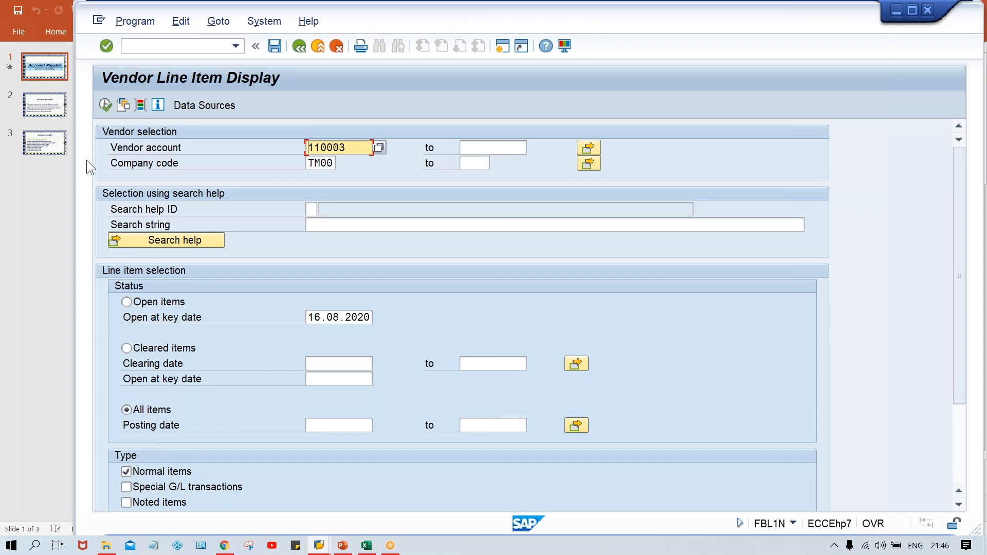
{"action": "left_click", "coordinate": [106, 104]}
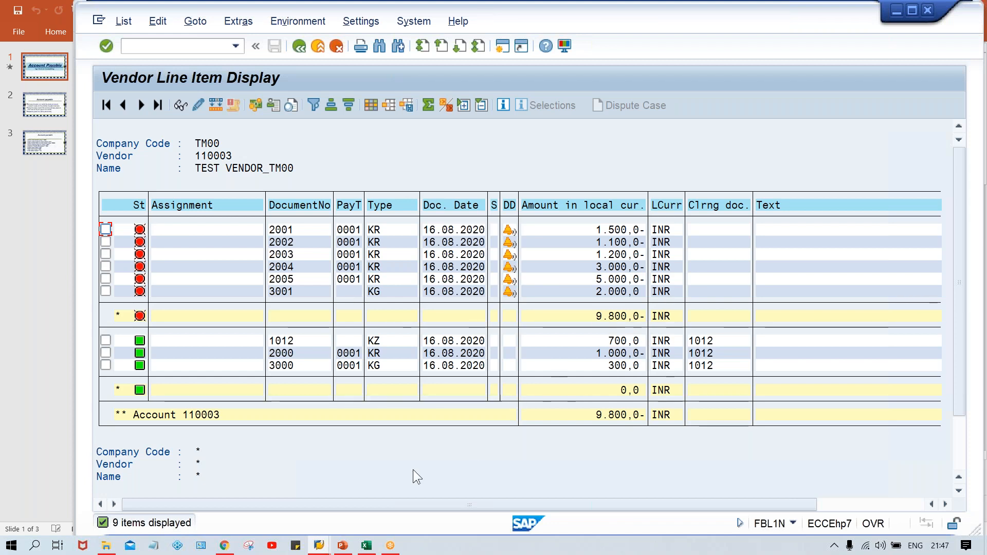
Switch to the outgoing payments session and restart the transaction with /nF-53.
{"action": "left_click", "coordinate": [312, 546]}
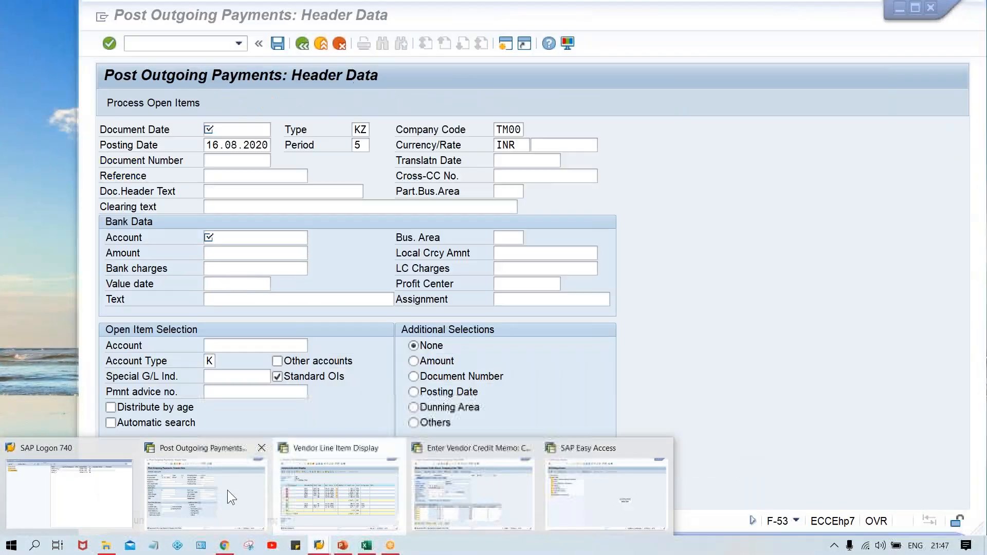
{"action": "left_click", "coordinate": [227, 489]}
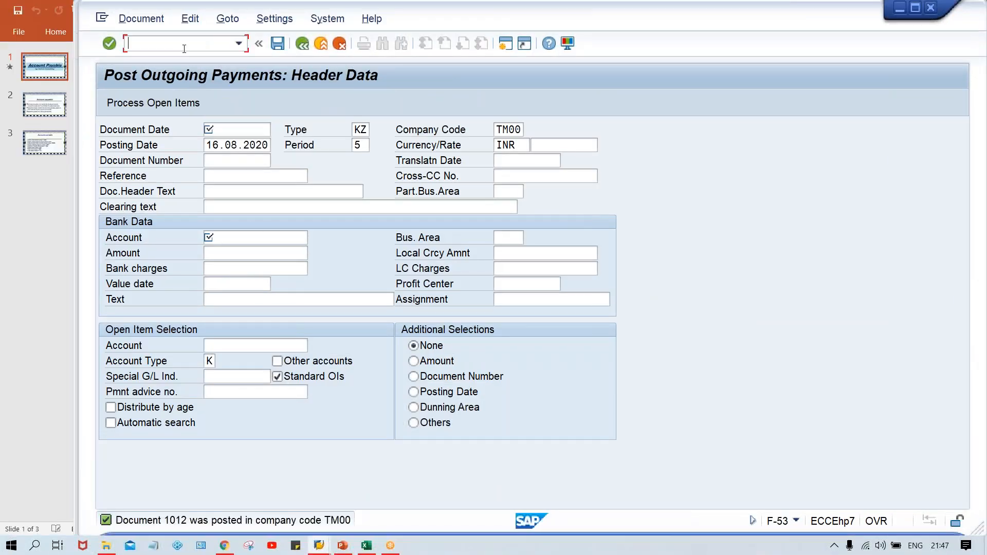
{"action": "type", "text": "/nf-53"}
{"action": "key", "text": "Return"}
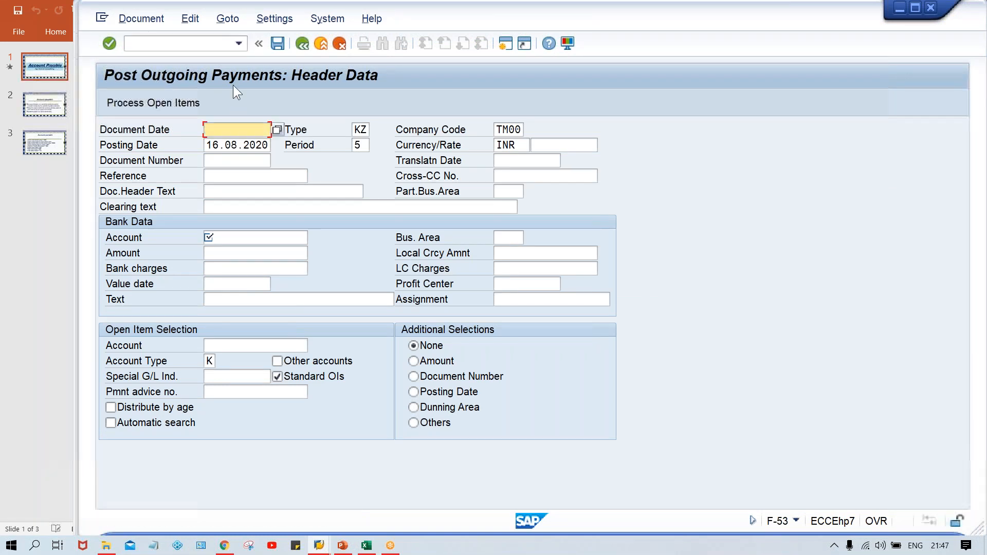
Fill the payment header with document date 16.08.2020 and bank data account 1000.
{"action": "key", "text": "BackSpace"}
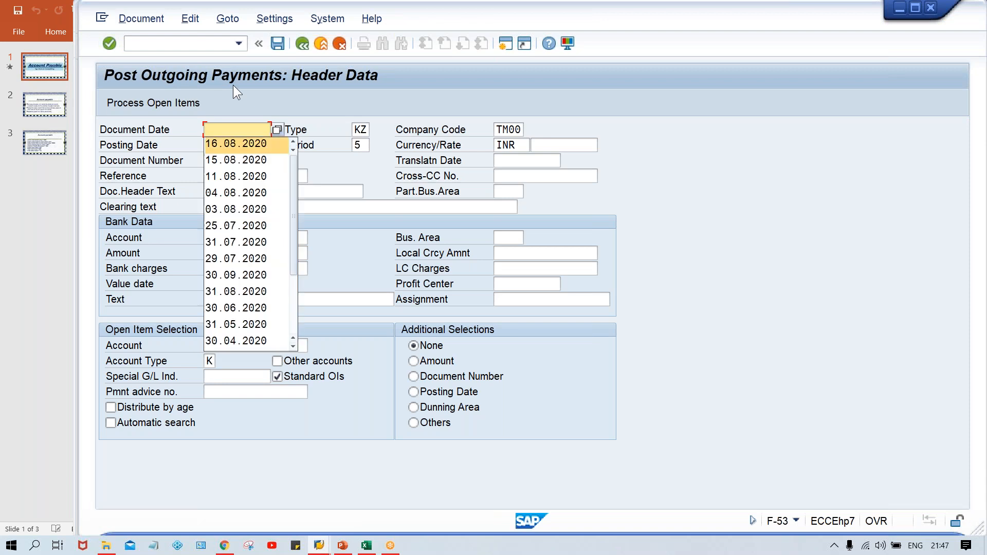
{"action": "key", "text": "Down"}
{"action": "key", "text": "Return"}
{"action": "key", "text": "ctrl+Tab"}
{"action": "key", "text": "BackSpace"}
{"action": "key", "text": "Down"}
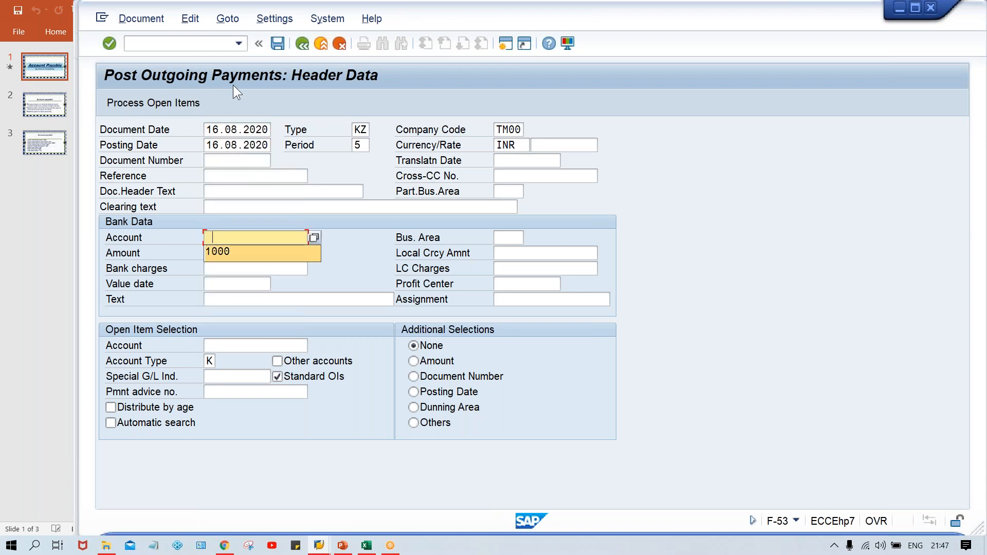
{"action": "key", "text": "Return"}
{"action": "key", "text": "Tab"}
{"action": "key", "text": "Tab"}
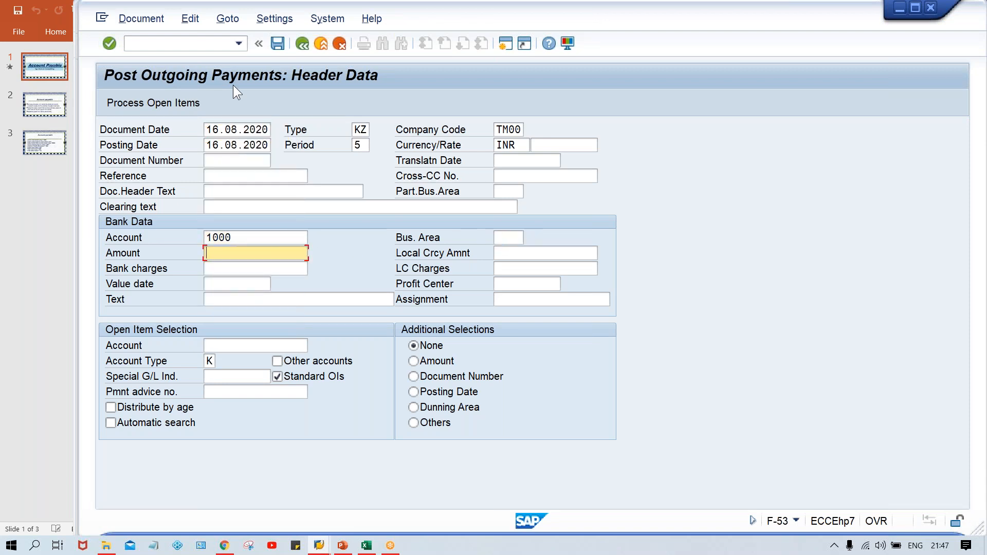
Check the amounts of invoices 2002 and 2003 in the vendor line items and enter 2300 as the payment amount.
{"action": "key", "text": "alt+Tab"}
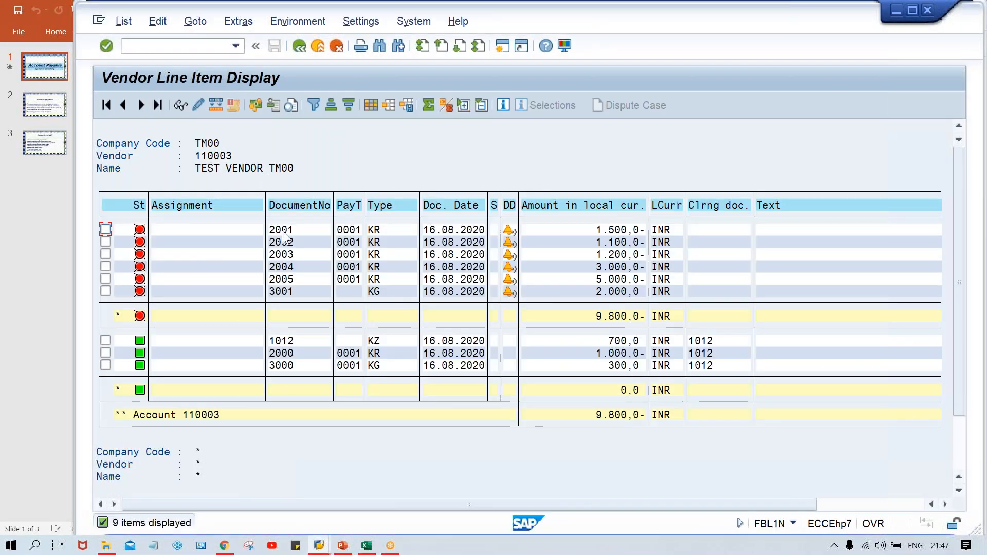
{"action": "left_click", "coordinate": [285, 243]}
{"action": "left_click", "coordinate": [283, 254]}
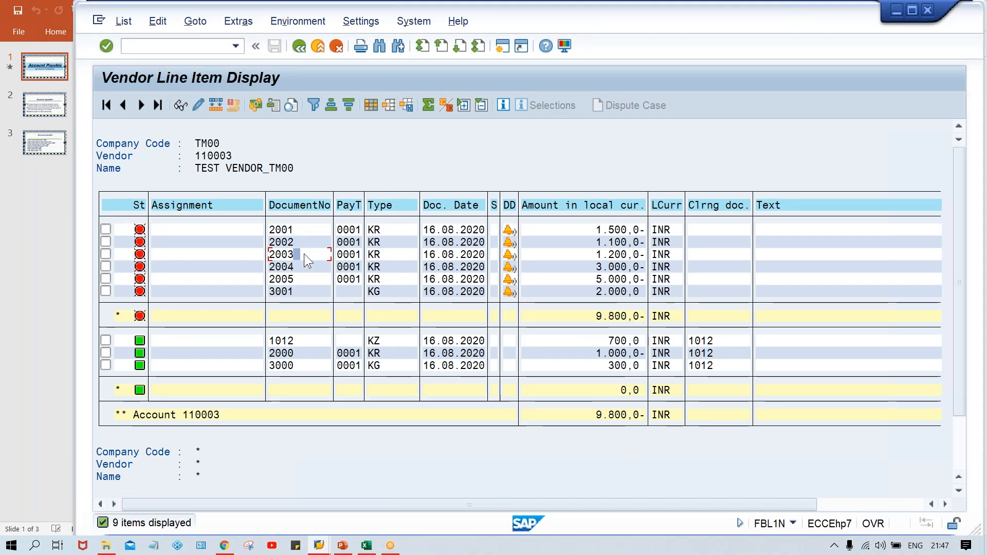
{"action": "left_click", "coordinate": [591, 241]}
{"action": "left_click", "coordinate": [591, 254]}
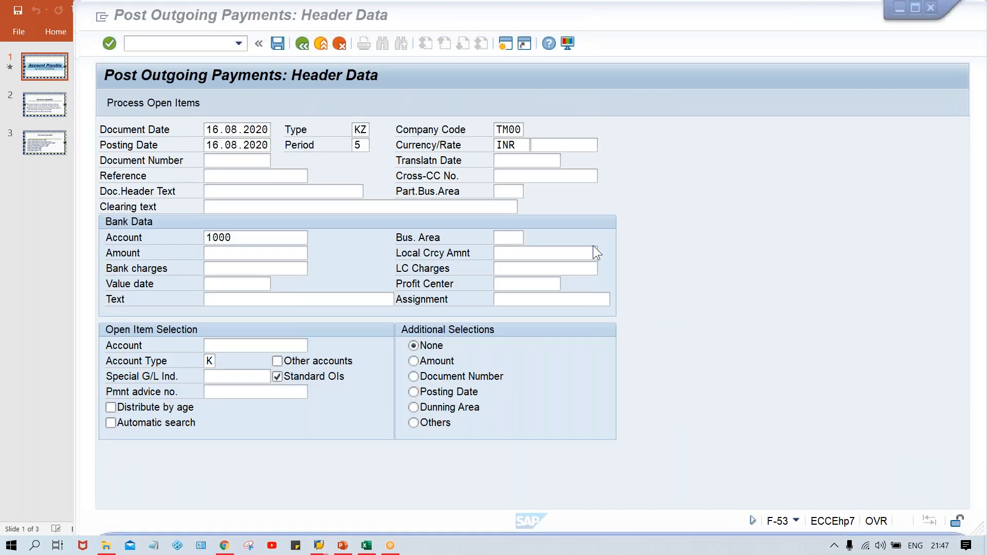
{"action": "type", "text": "2300"}
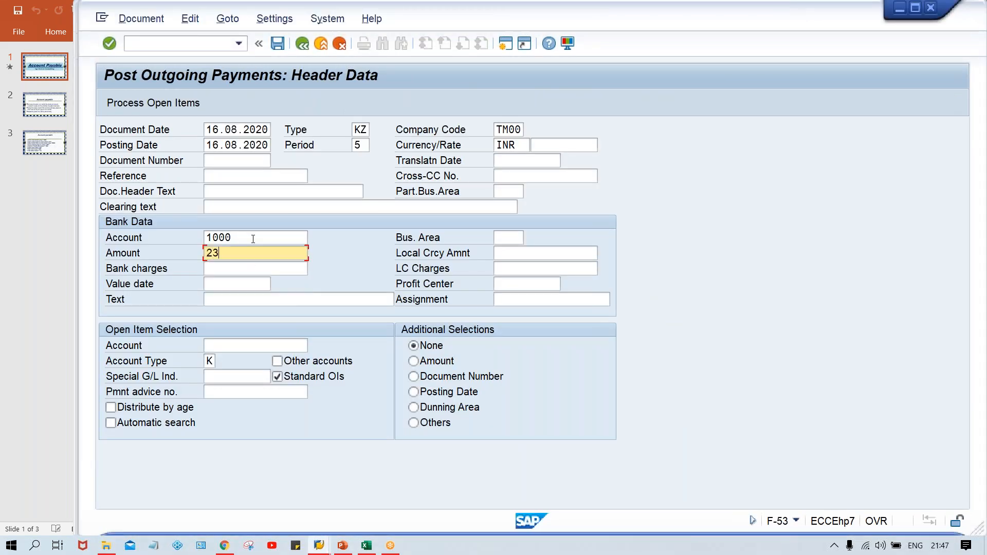
Switch to the Excel workbook and enter the sample amounts 124546 in G11 and 124570 in G12.
{"action": "left_click", "coordinate": [368, 548]}
{"action": "left_click", "coordinate": [378, 315]}
{"action": "type", "text": "12454656"}
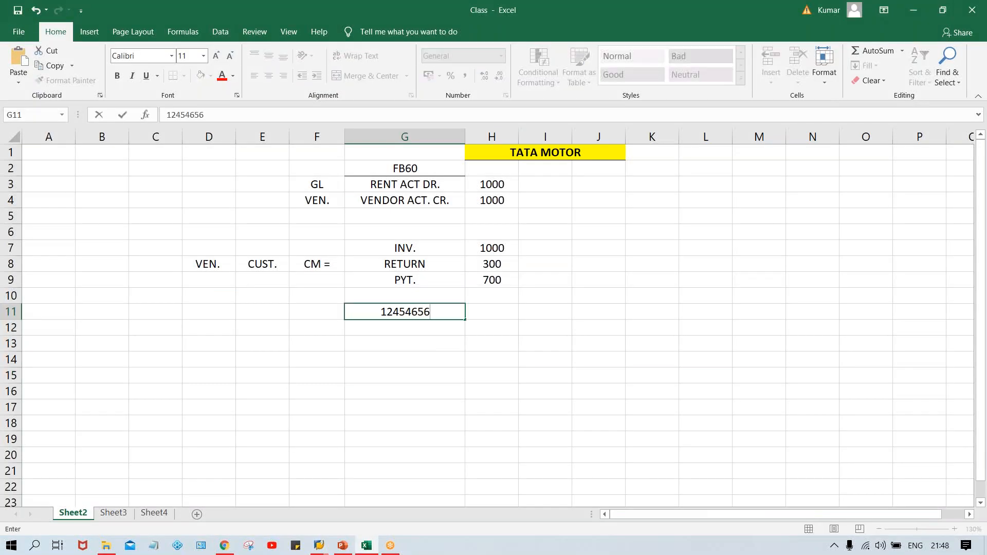
{"action": "key", "text": "BackSpace"}
{"action": "key", "text": "BackSpace"}
{"action": "type", "text": ".00"}
{"action": "key", "text": "Return"}
{"action": "type", "text": "1"}
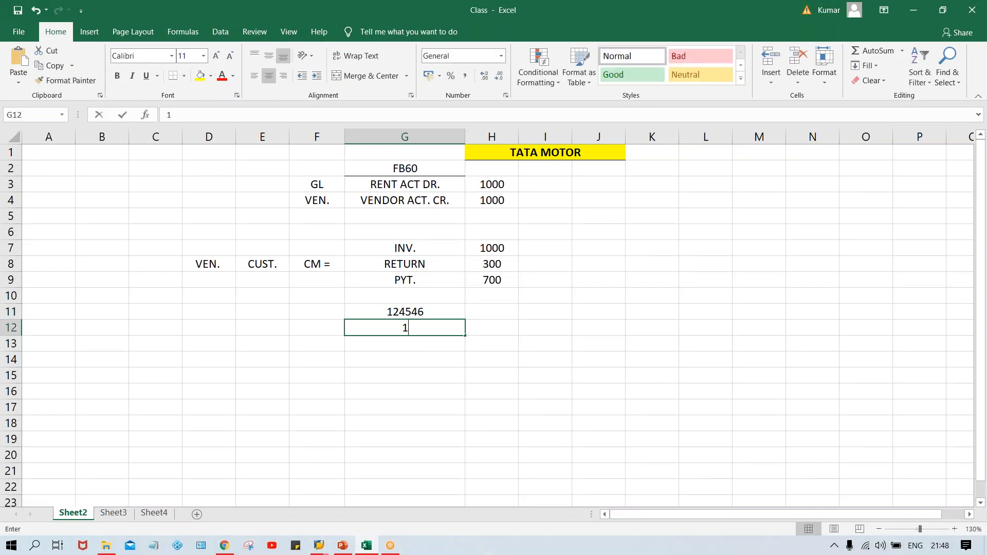
{"action": "type", "text": "24570"}
{"action": "key", "text": "Return"}
{"action": "left_click", "coordinate": [403, 323]}
{"action": "left_click", "coordinate": [400, 313]}
{"action": "left_click", "coordinate": [394, 331]}
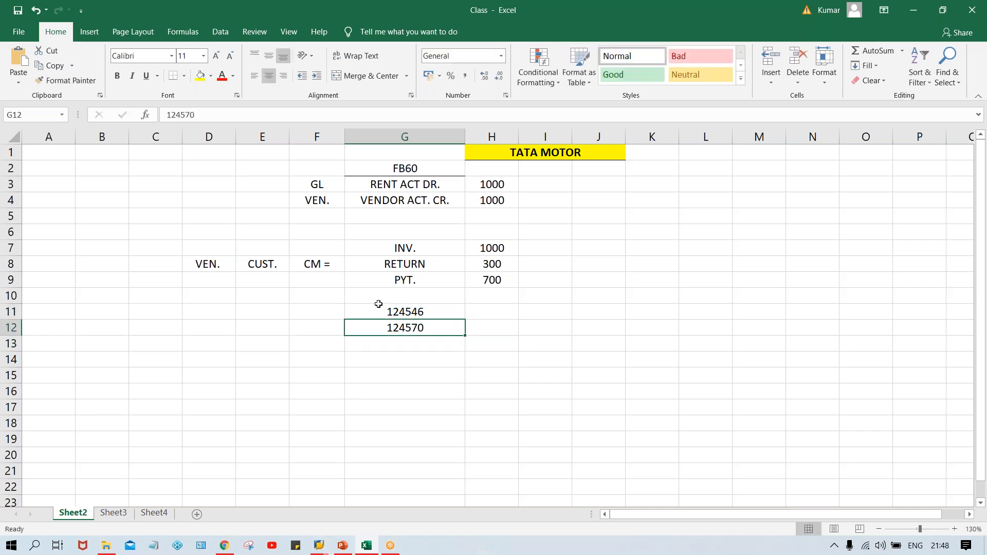
{"action": "left_click", "coordinate": [379, 317]}
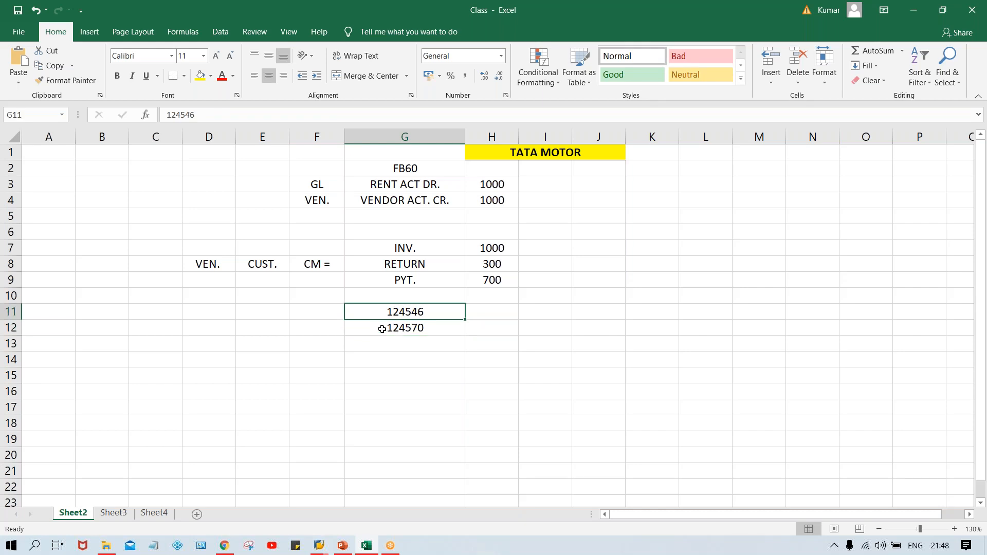
Switch back to the SAP outgoing payment and set the bank data amount to 1.
{"action": "key", "text": "alt+Tab"}
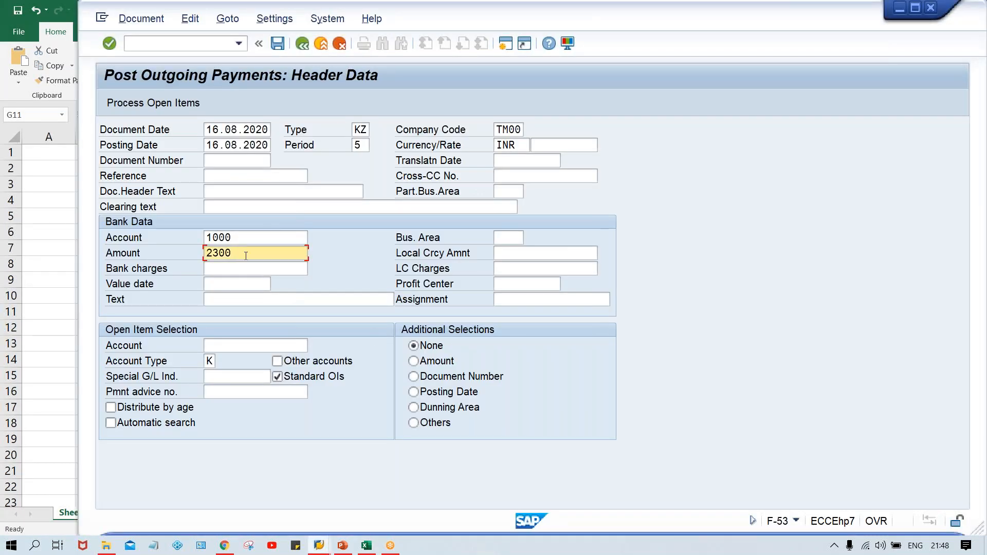
{"action": "double_click", "coordinate": [245, 253]}
{"action": "type", "text": "1"}
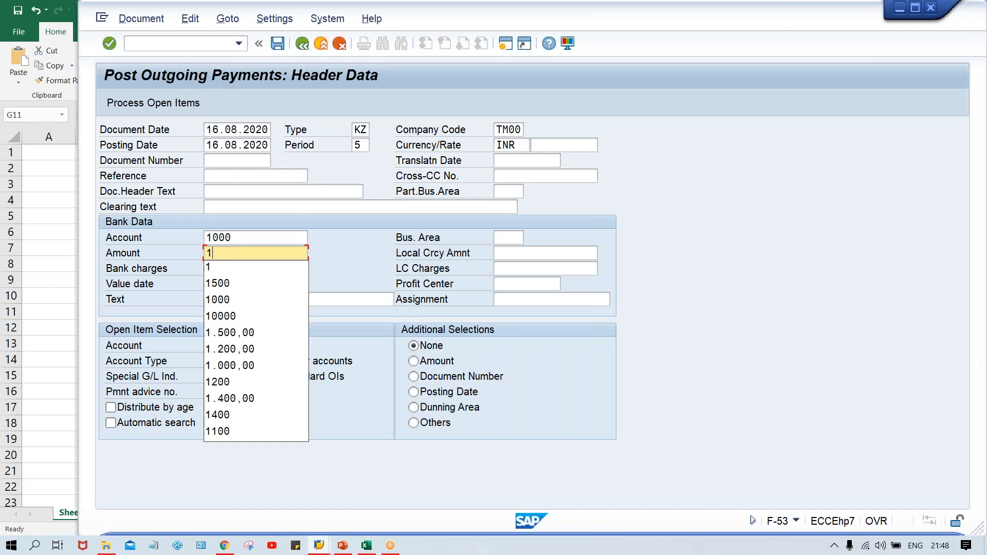
{"action": "left_click", "coordinate": [370, 253]}
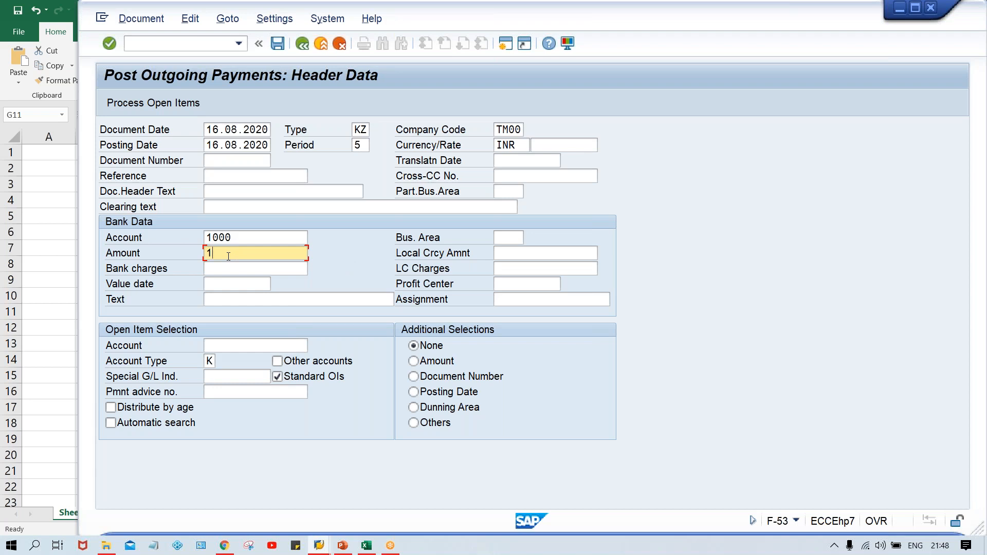
Choose the TM00 test vendor's account for open item selection and bring up its open items.
{"action": "left_click", "coordinate": [230, 343]}
{"action": "key", "text": "Down"}
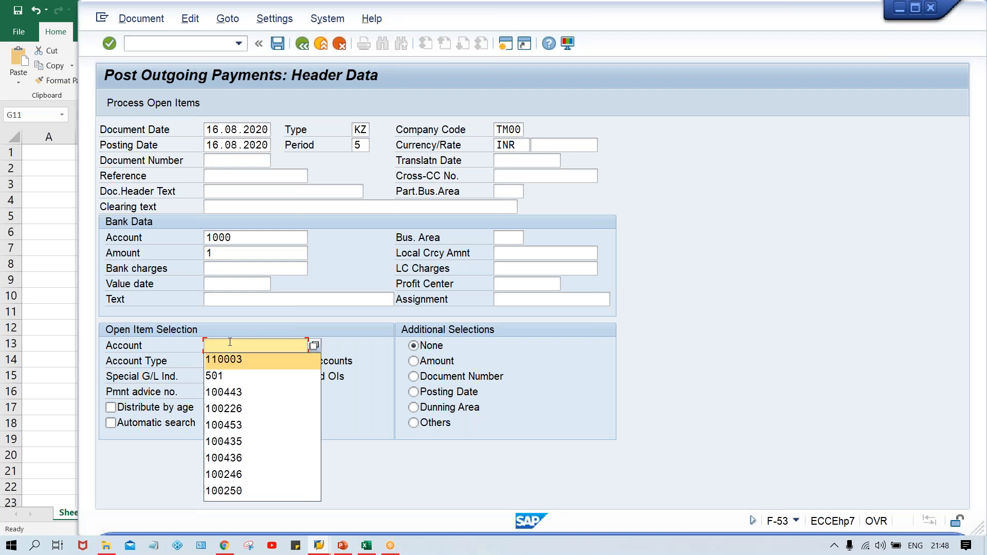
{"action": "key", "text": "Return"}
{"action": "key", "text": "Return"}
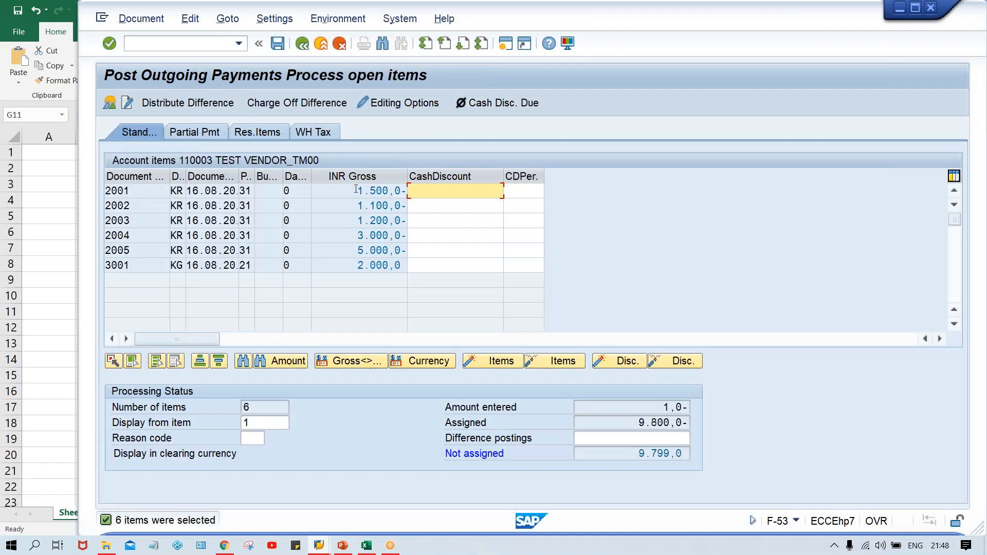
Compare the gross amounts of invoice 2005 and credit memo 3001 in the open items list.
{"action": "left_click_drag", "start_coordinate": [365, 268], "coordinate": [411, 271]}
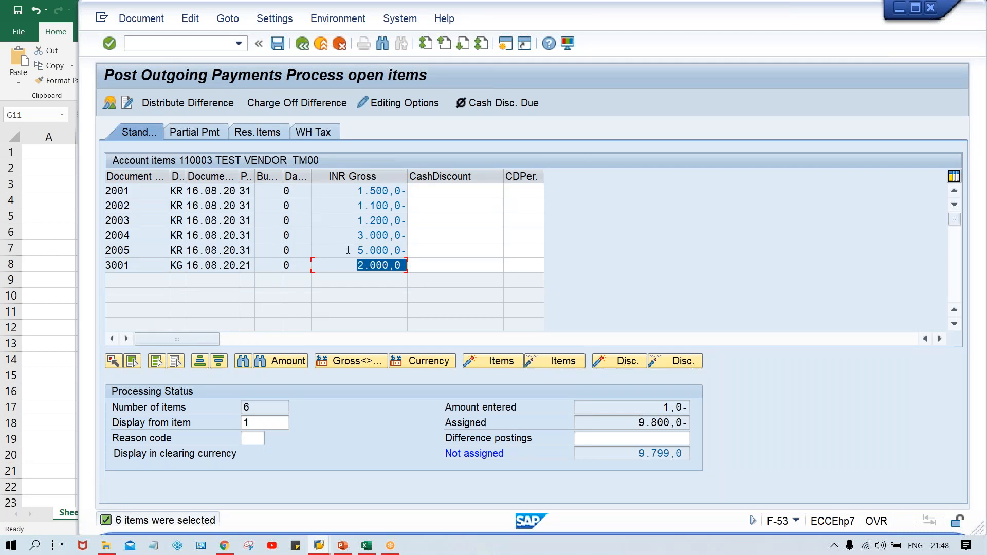
{"action": "left_click_drag", "start_coordinate": [348, 249], "coordinate": [434, 247]}
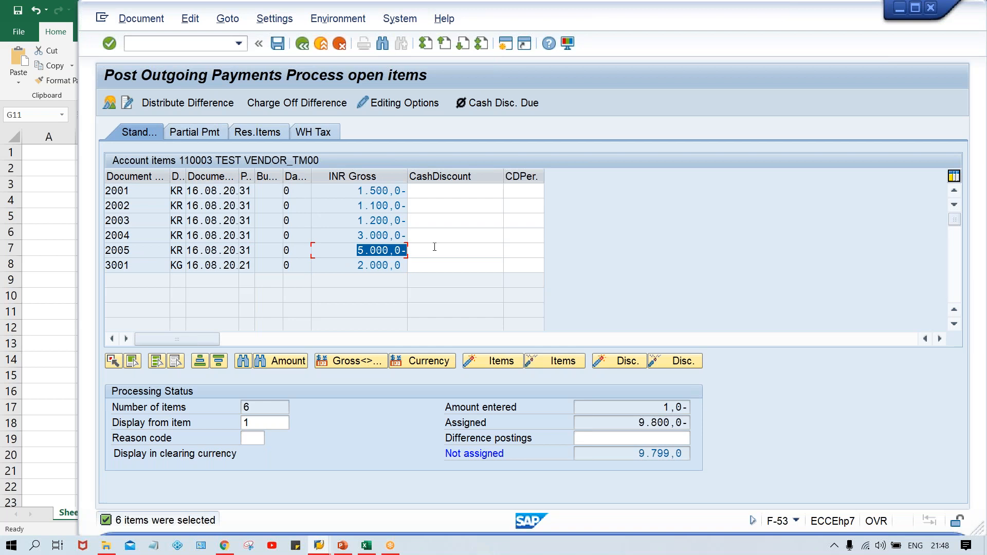
{"action": "left_click_drag", "start_coordinate": [353, 265], "coordinate": [406, 267]}
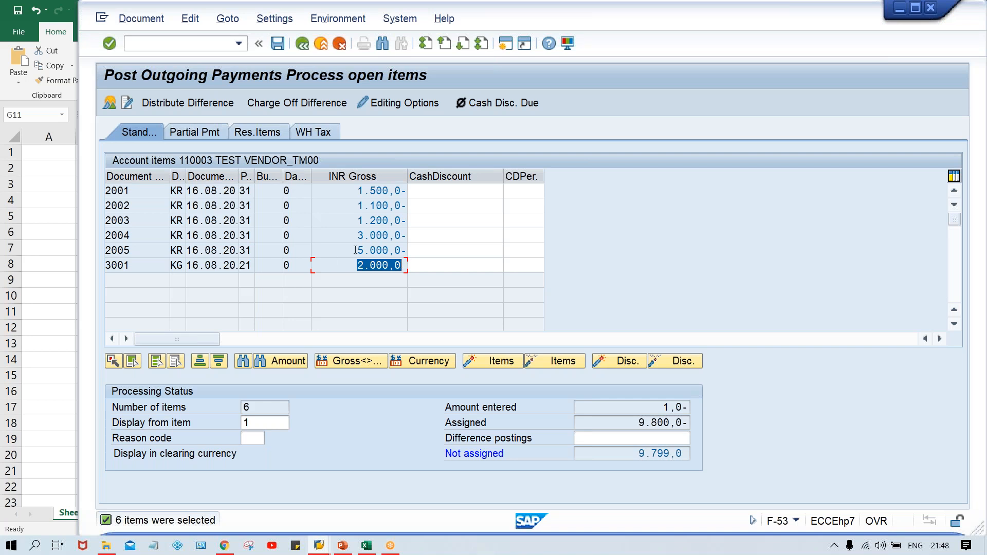
{"action": "left_click_drag", "start_coordinate": [356, 251], "coordinate": [473, 253]}
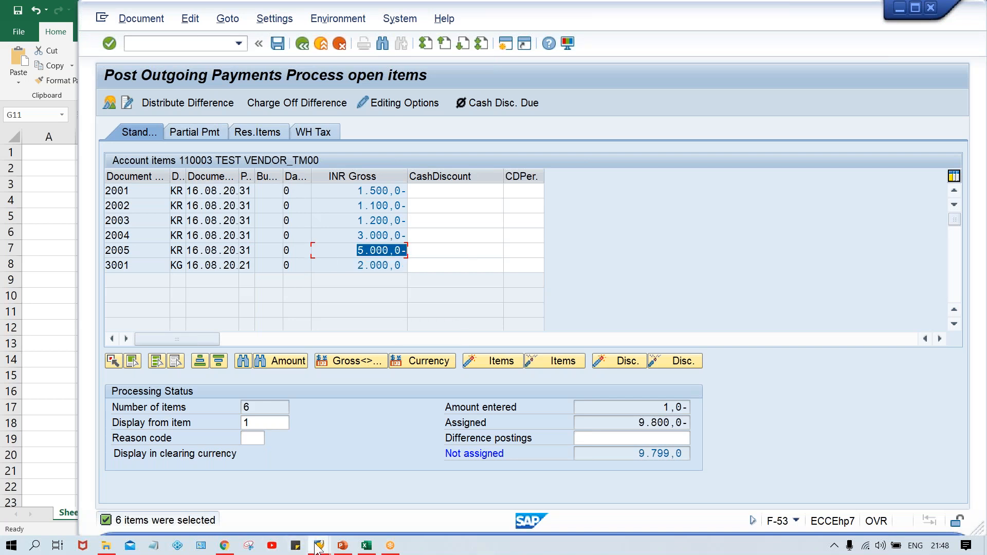
Open the line item details of credit memo 3001 from the vendor line item display, check its text, and return to the list.
{"action": "mouse_move", "coordinate": [319, 549]}
{"action": "left_click", "coordinate": [319, 494]}
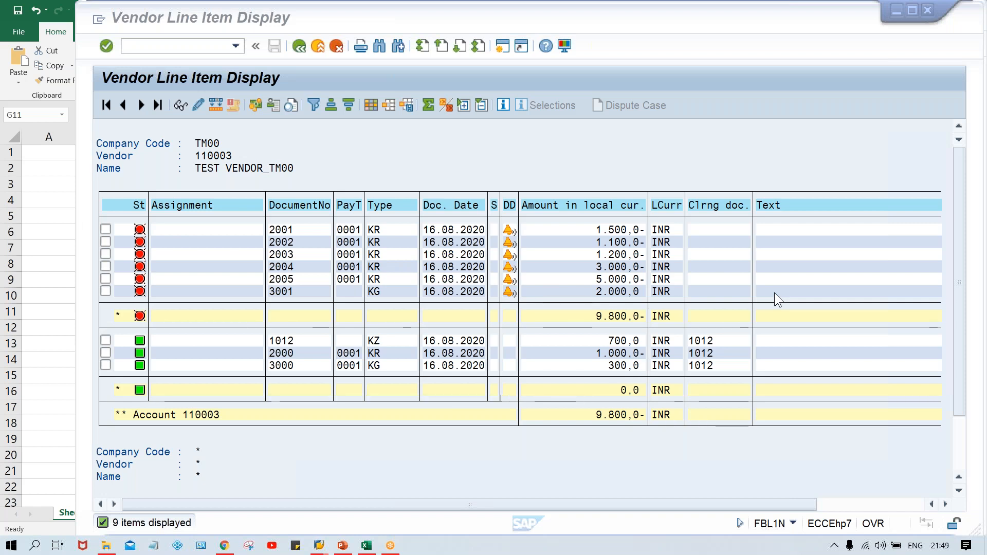
{"action": "left_click", "coordinate": [717, 293]}
{"action": "double_click", "coordinate": [717, 294]}
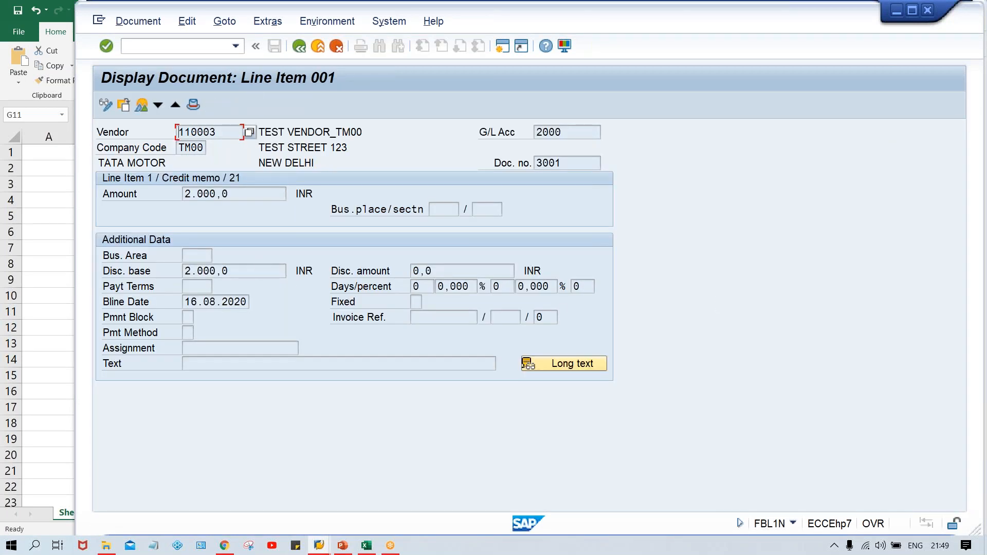
{"action": "left_click", "coordinate": [298, 47]}
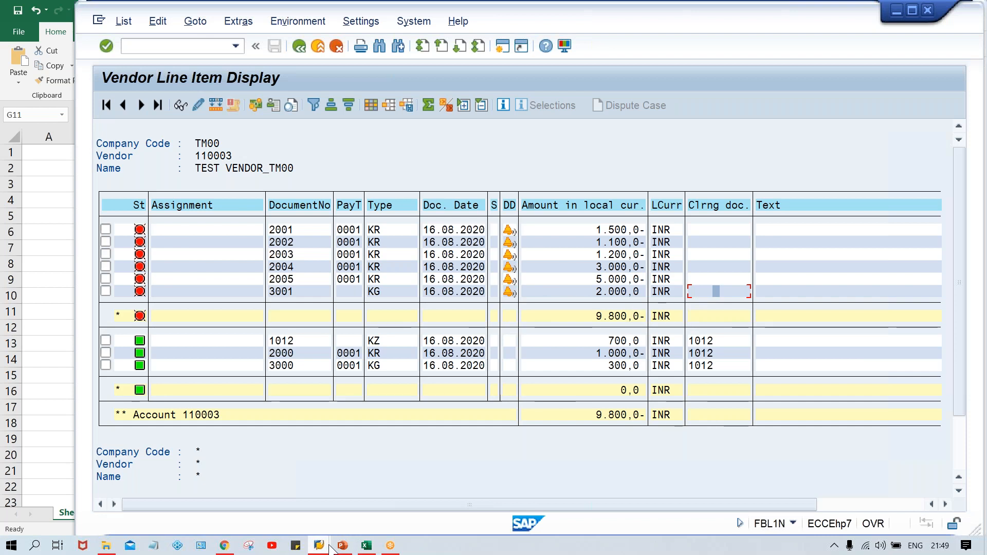
Switch to the vendor credit memo entry session and place the cursor in the header's text field.
{"action": "mouse_move", "coordinate": [330, 549]}
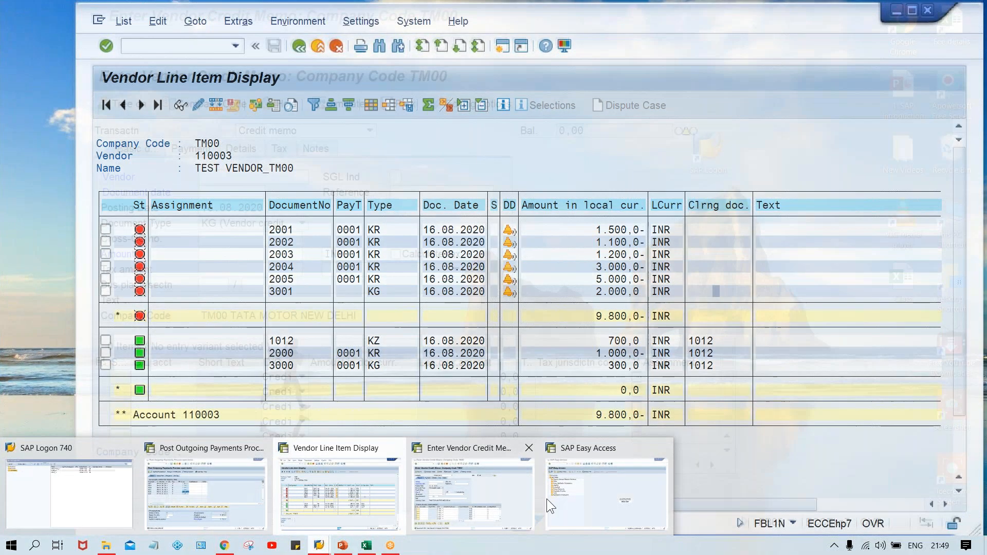
{"action": "left_click", "coordinate": [474, 494]}
{"action": "left_click", "coordinate": [234, 300]}
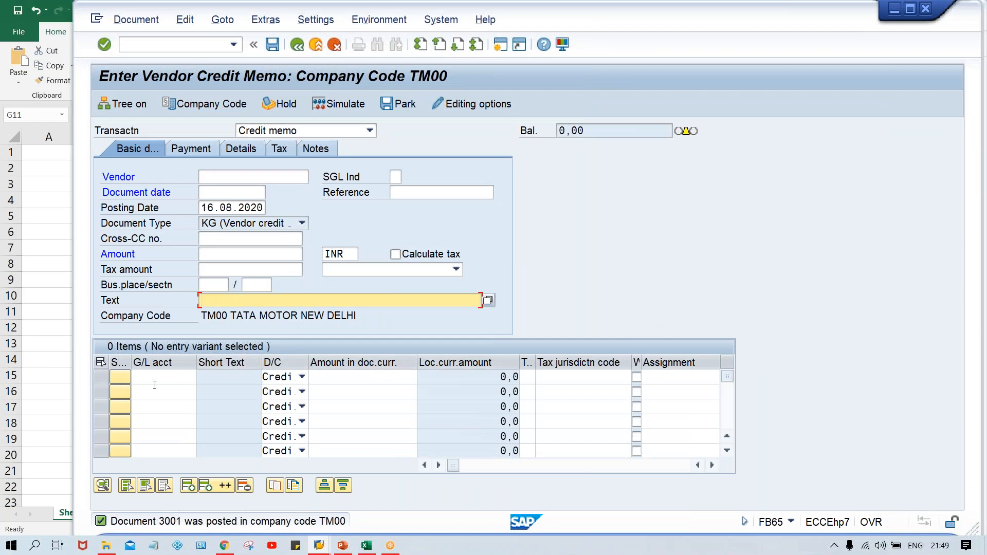
Open credit memo 3001 from the vendor line item display in change mode, enter the text "CM for 2005" and save it.
{"action": "left_click", "coordinate": [563, 378]}
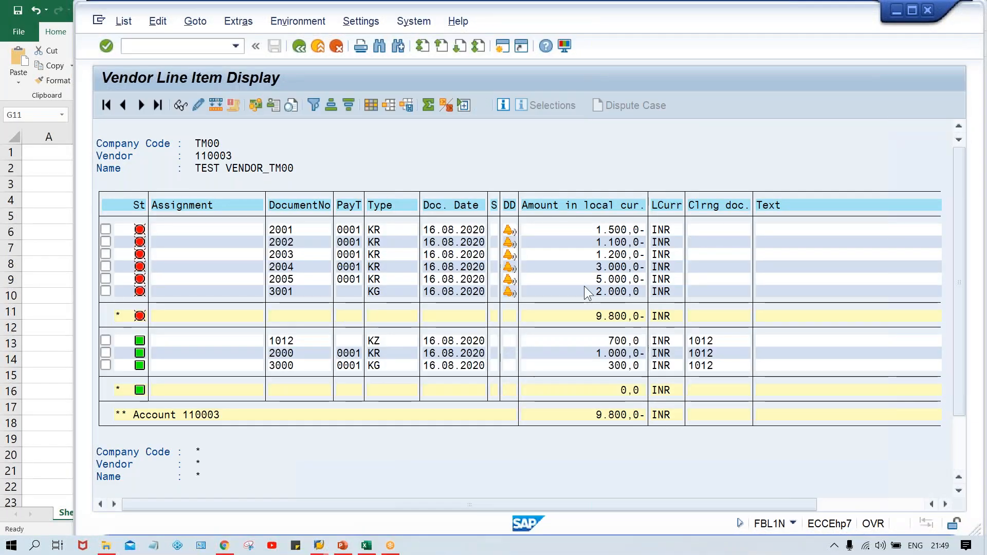
{"action": "double_click", "coordinate": [584, 291]}
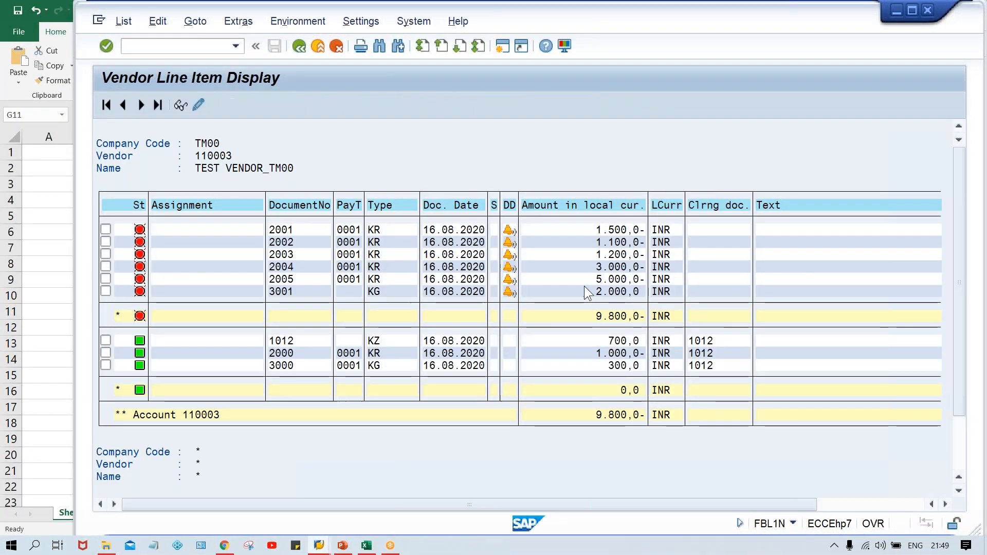
{"action": "left_click", "coordinate": [105, 105]}
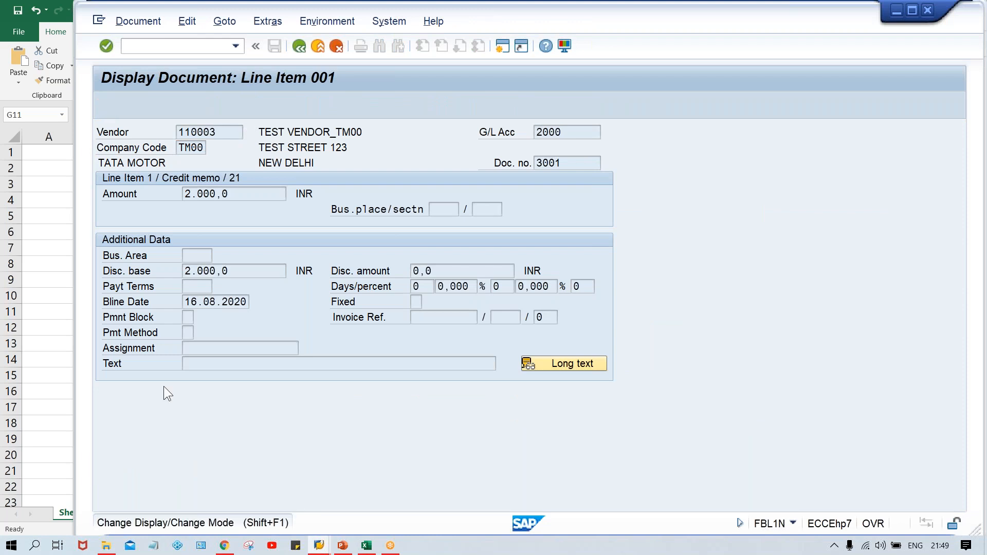
{"action": "left_click", "coordinate": [197, 364]}
{"action": "left_click", "coordinate": [197, 364]}
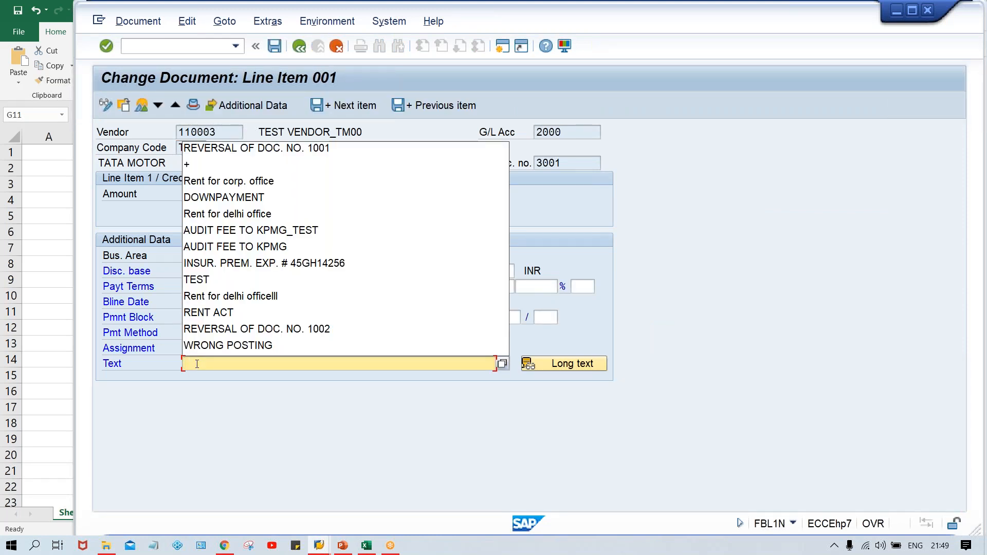
{"action": "type", "text": "c"}
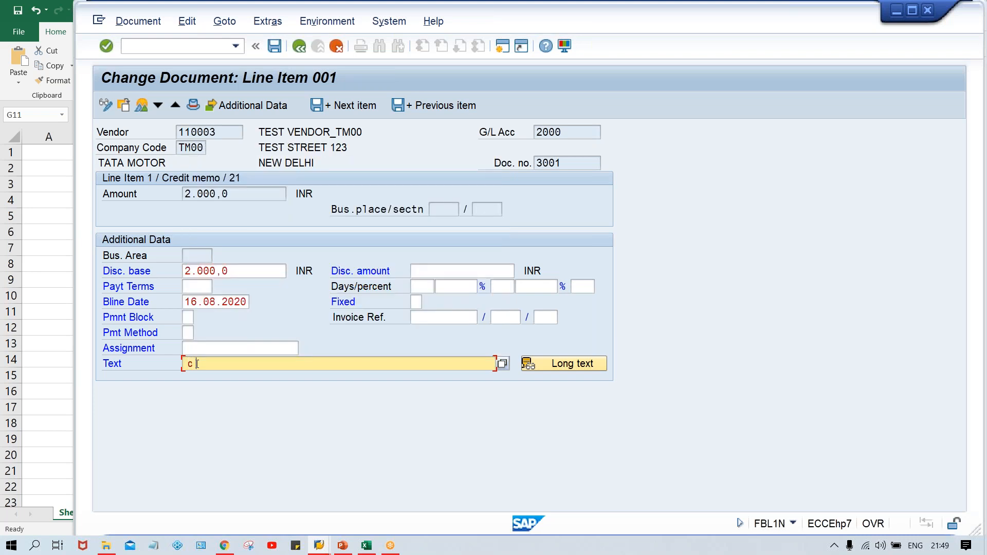
{"action": "key", "text": "BackSpace"}
{"action": "type", "text": "CM for 2005"}
{"action": "key", "text": "ctrl+s"}
{"action": "left_click", "coordinate": [271, 48]}
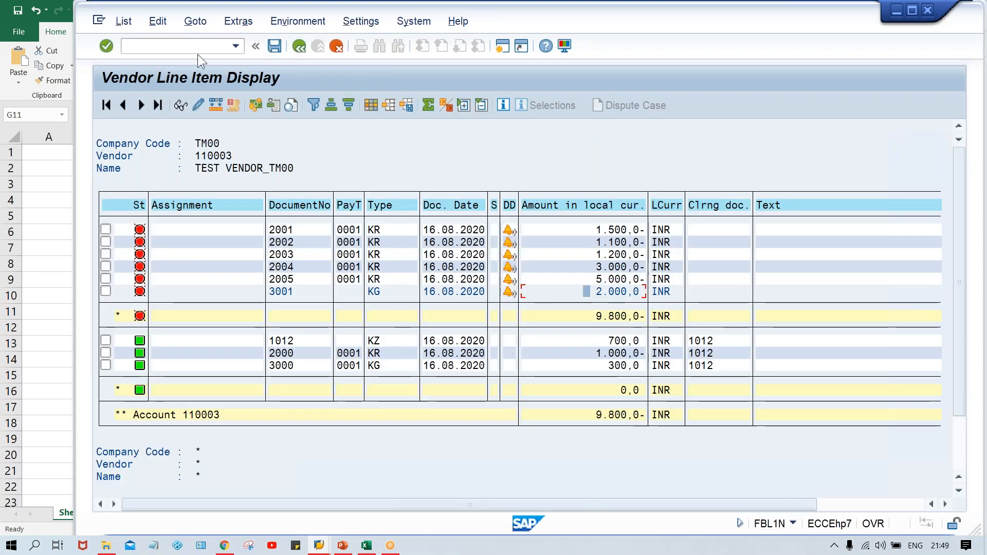
Refresh the vendor line item display and review credit memo 3001 alongside invoices 2005, 2002 and 2003.
{"action": "left_click", "coordinate": [123, 21]}
{"action": "left_click", "coordinate": [129, 60]}
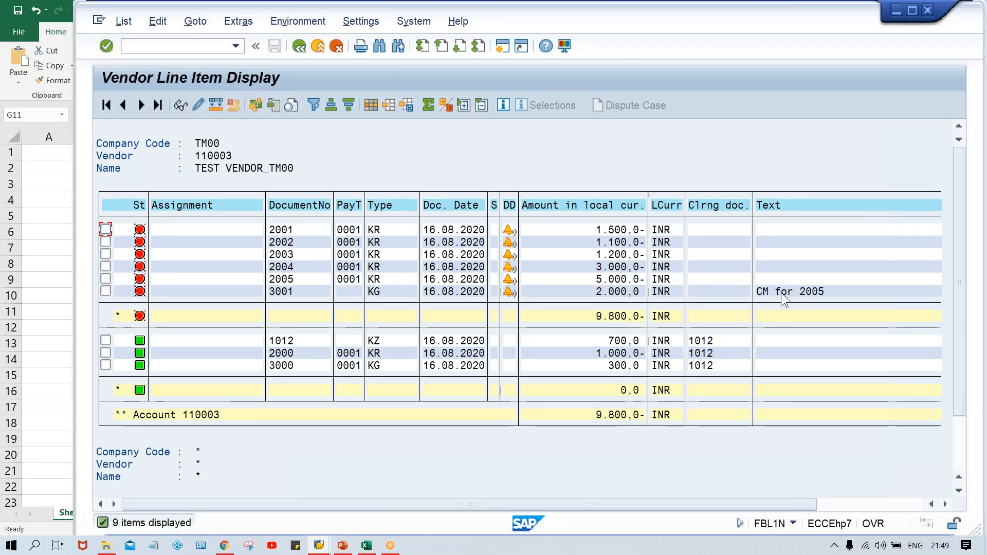
{"action": "left_click", "coordinate": [302, 278]}
{"action": "left_click", "coordinate": [587, 291]}
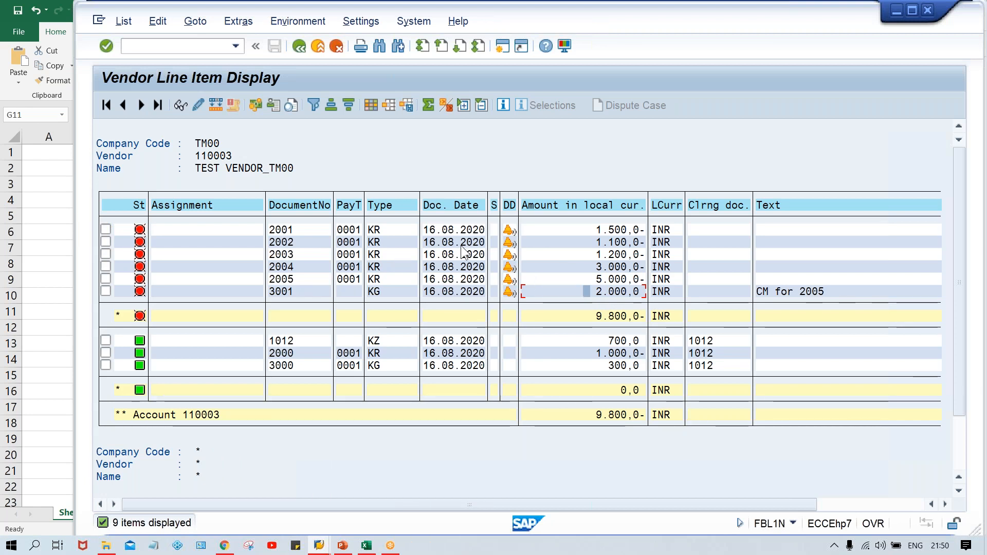
{"action": "left_click", "coordinate": [303, 242]}
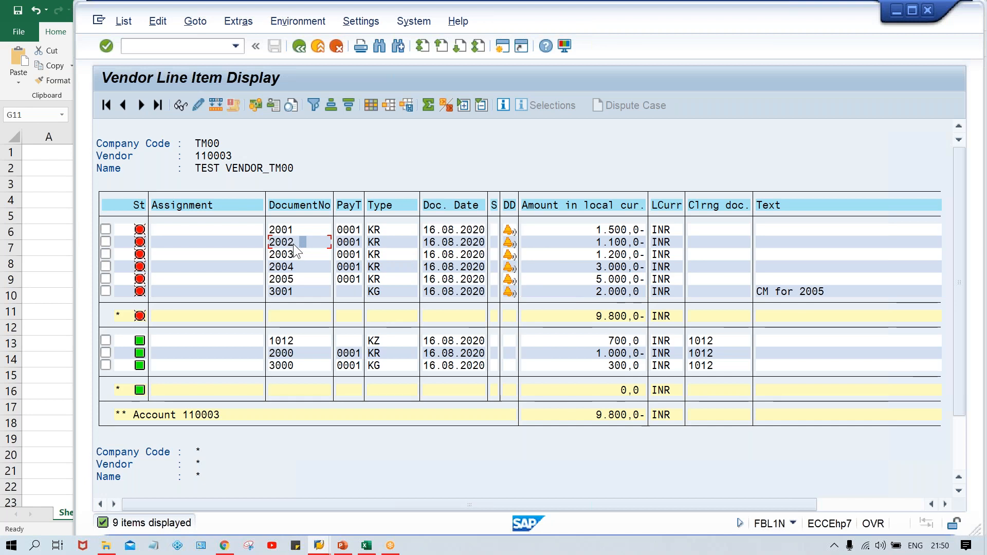
{"action": "left_click", "coordinate": [298, 252]}
Switch to the outgoing payment's open item processing session and compare the amount entered with the assigned amount.
{"action": "key", "text": "alt+Tab"}
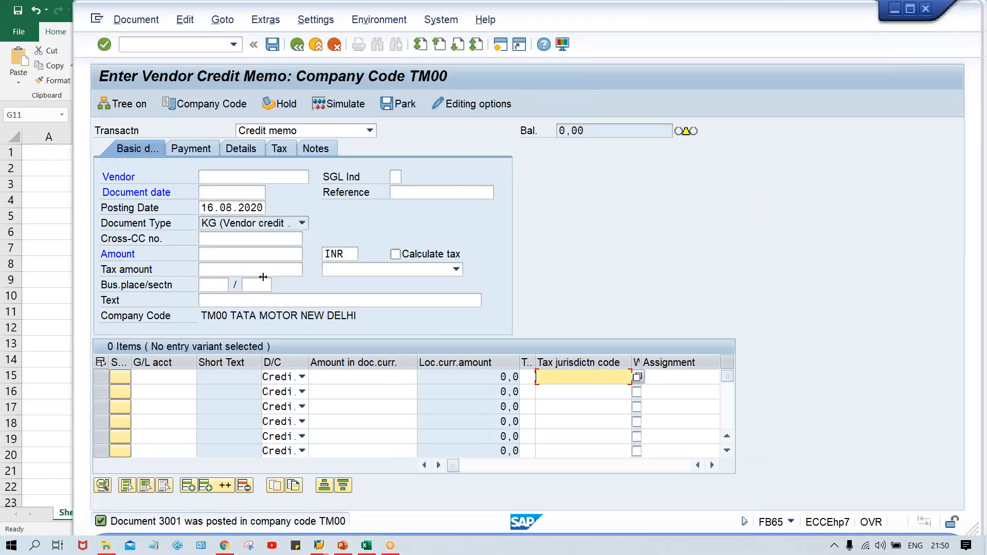
{"action": "key", "text": "alt+Tab"}
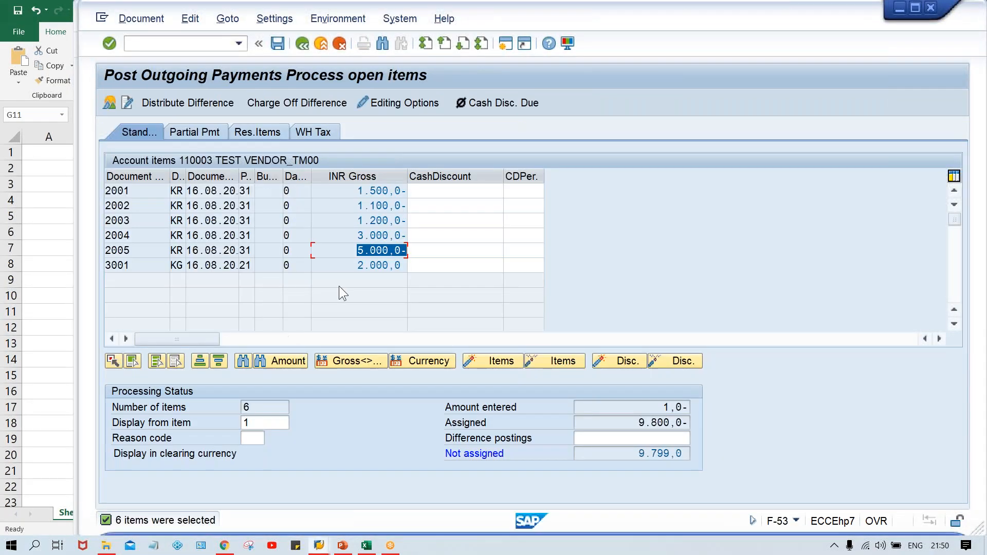
{"action": "left_click_drag", "start_coordinate": [656, 406], "coordinate": [802, 406]}
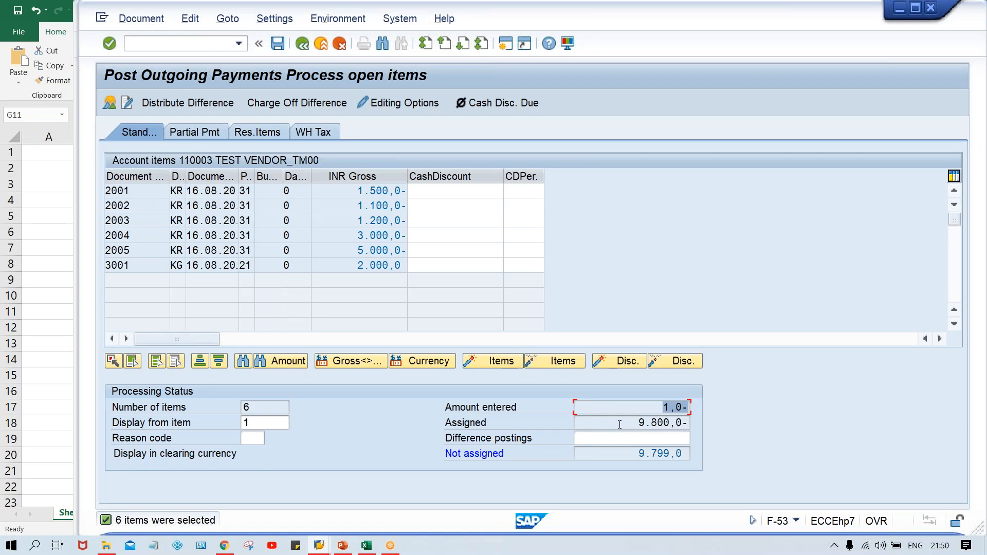
{"action": "left_click_drag", "start_coordinate": [620, 424], "coordinate": [693, 425]}
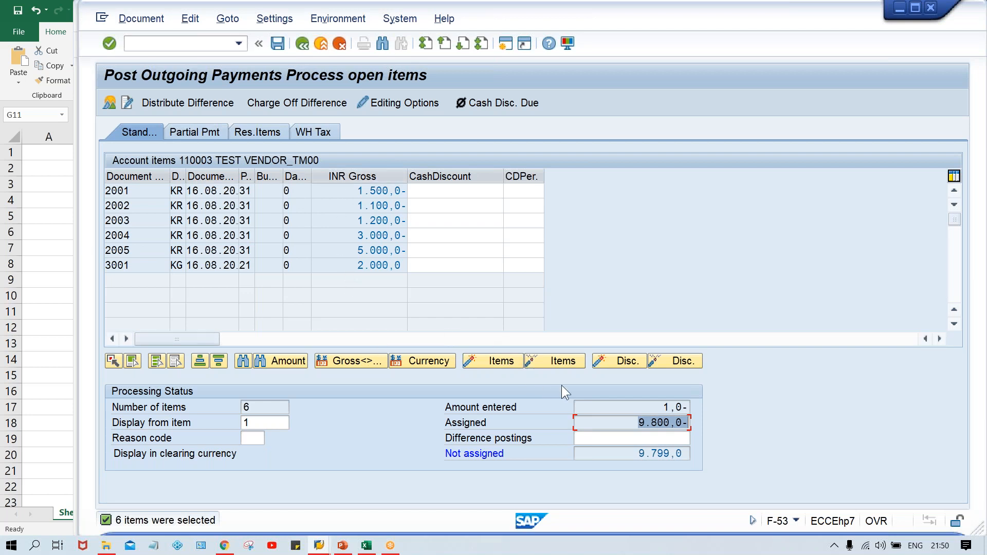
{"action": "left_click_drag", "start_coordinate": [664, 406], "coordinate": [707, 406]}
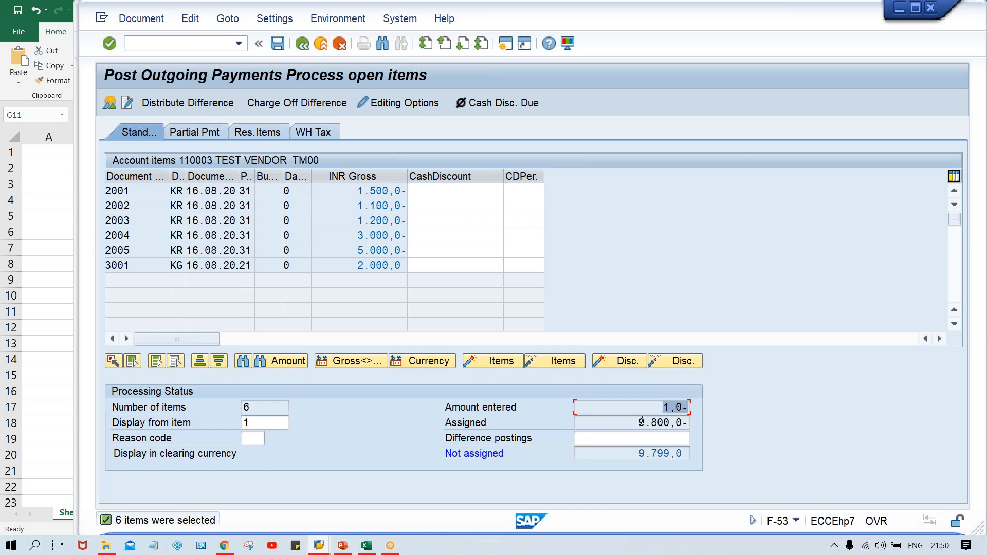
{"action": "left_click_drag", "start_coordinate": [628, 420], "coordinate": [723, 420]}
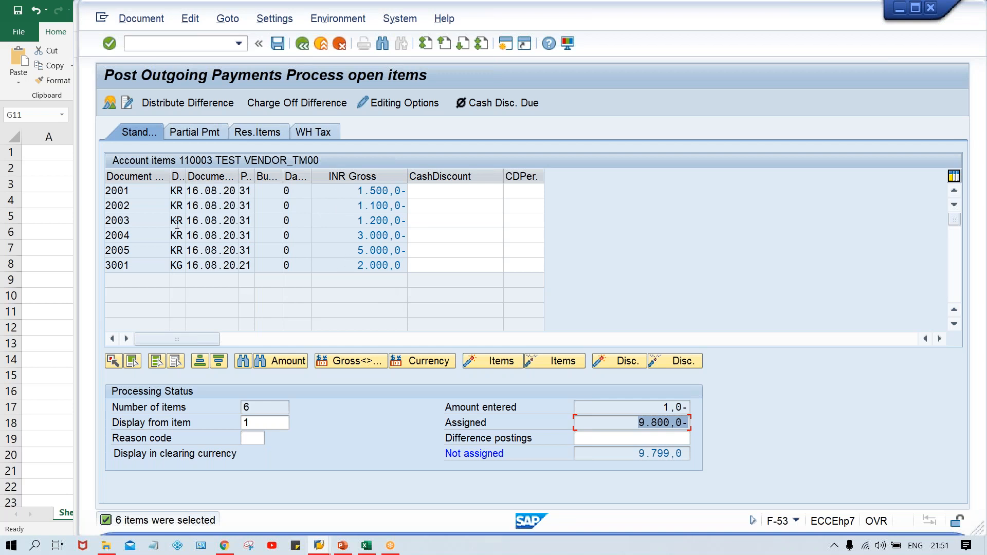
Deactivate all of the vendor's open items, then activate only invoices 2002 and 2003 for clearing.
{"action": "left_click", "coordinate": [140, 220]}
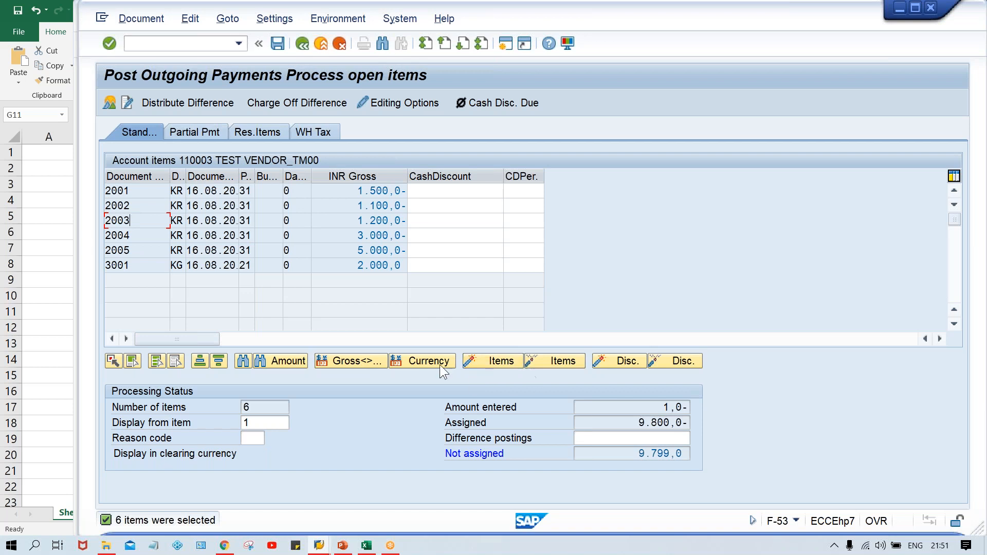
{"action": "left_click", "coordinate": [156, 361]}
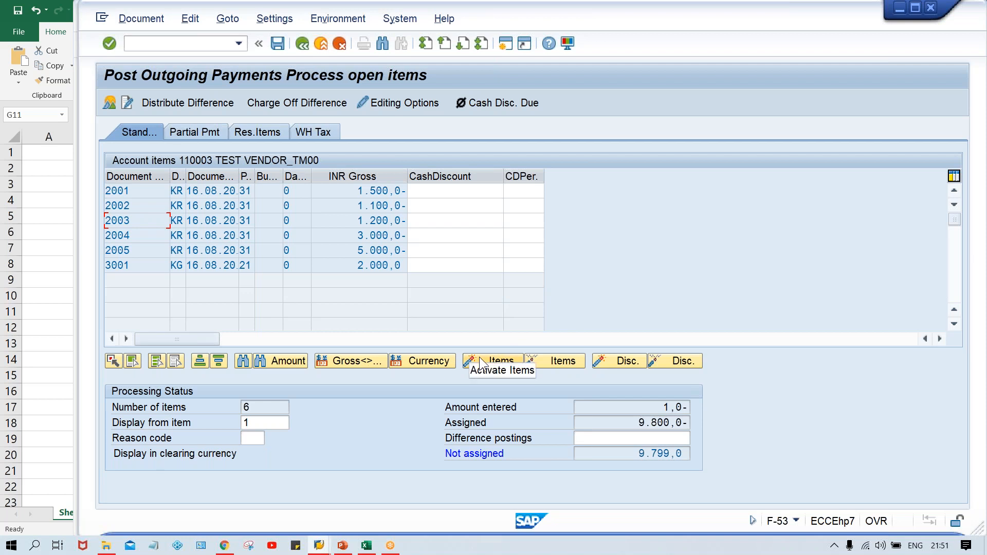
{"action": "left_click", "coordinate": [544, 359]}
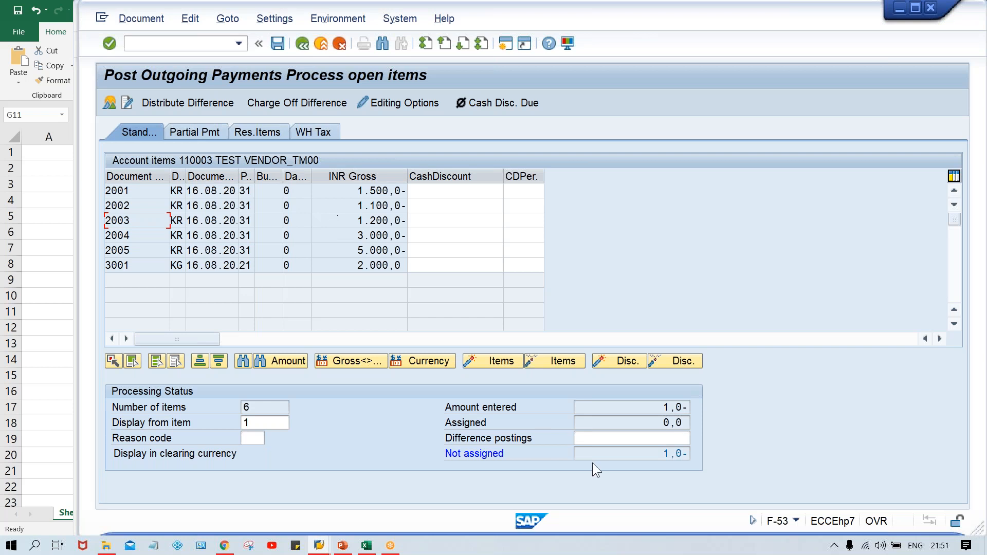
{"action": "left_click_drag", "start_coordinate": [650, 425], "coordinate": [709, 426]}
{"action": "double_click", "coordinate": [356, 205]}
{"action": "double_click", "coordinate": [354, 220]}
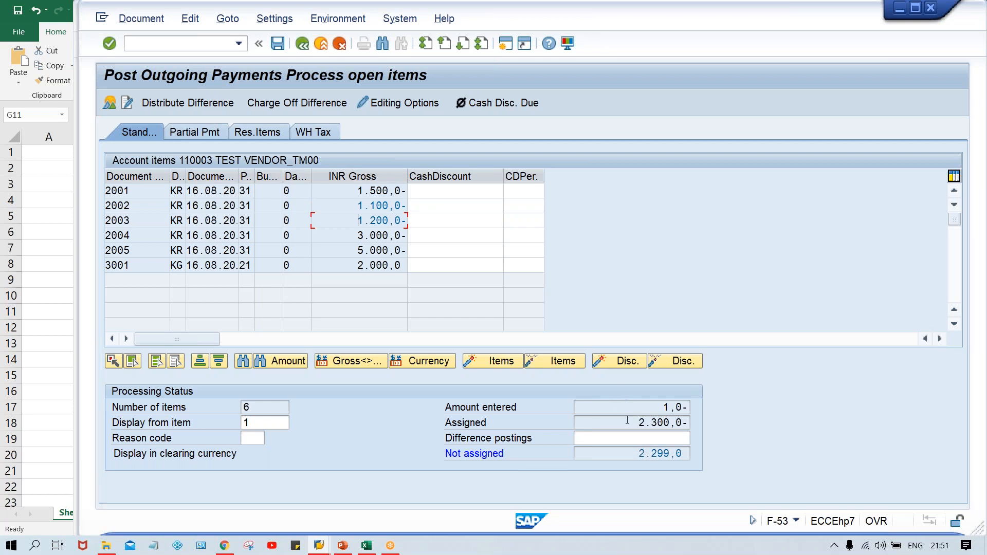
Open the HDFC bank line item from the payment's document overview and set its amount to 2300 INR.
{"action": "left_click", "coordinate": [663, 404]}
{"action": "left_click", "coordinate": [109, 101]}
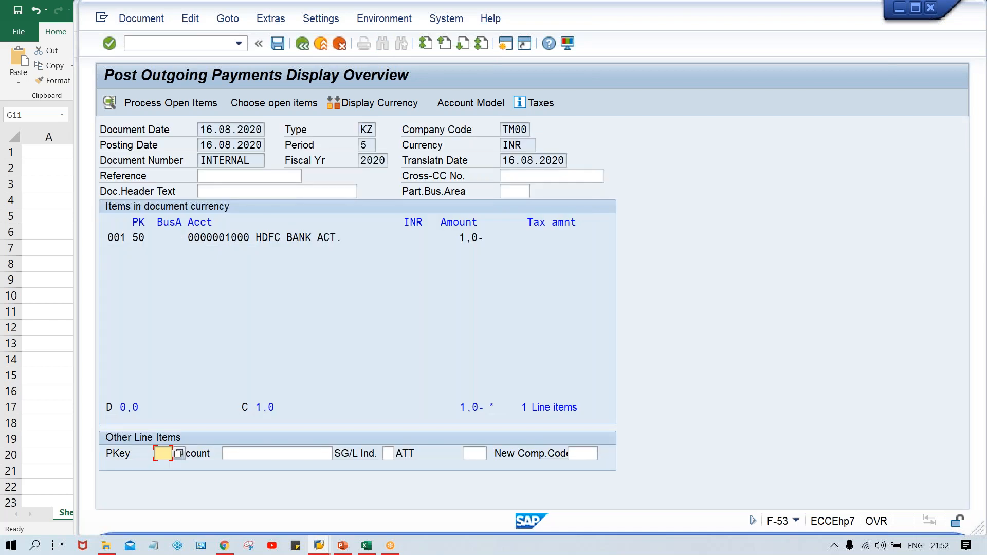
{"action": "double_click", "coordinate": [285, 238]}
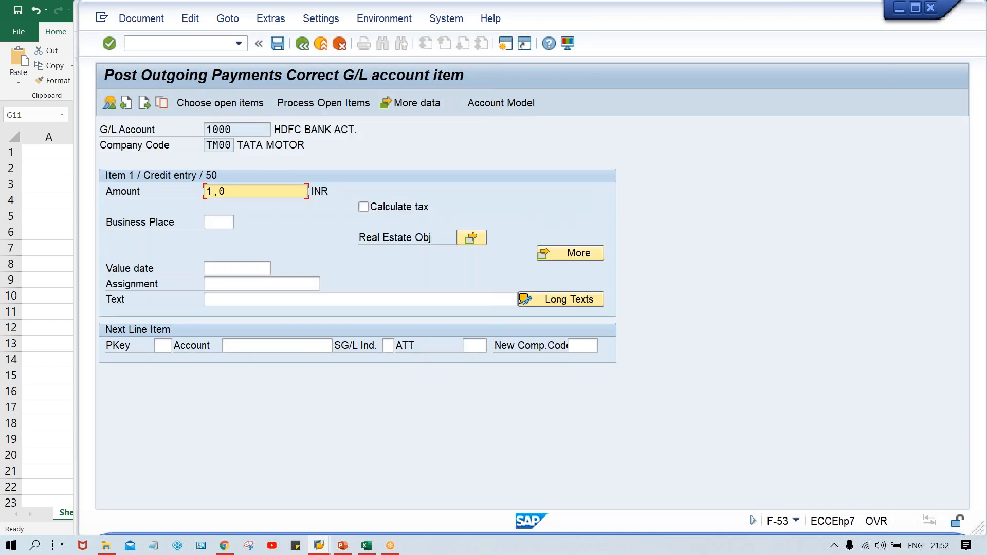
{"action": "key", "text": "BackSpace"}
{"action": "key", "text": "BackSpace"}
{"action": "key", "text": "BackSpace"}
{"action": "type", "text": "2300"}
{"action": "key", "text": "Return"}
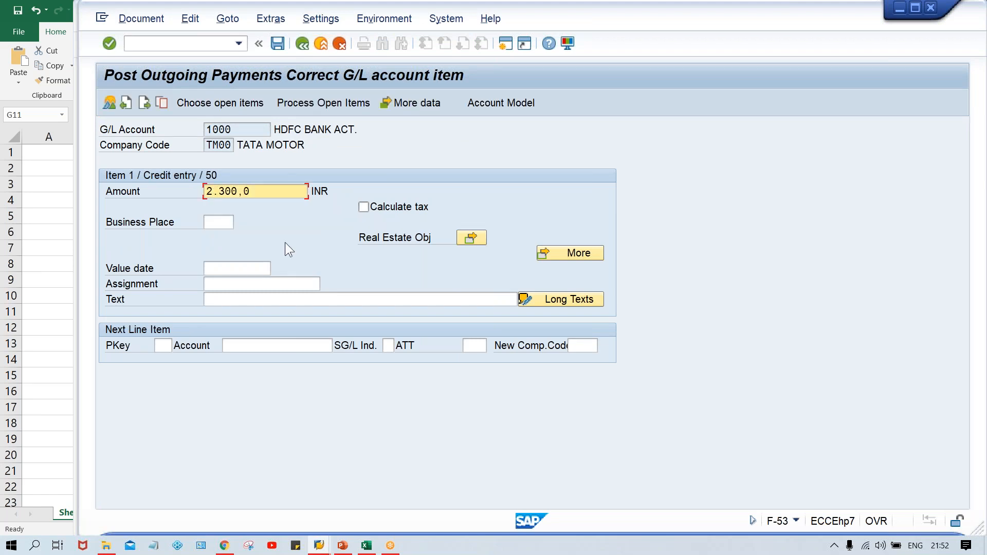
Return to processing the payment's open items and check the entered amount against the assigned amount for the activated invoices.
{"action": "left_click", "coordinate": [286, 102]}
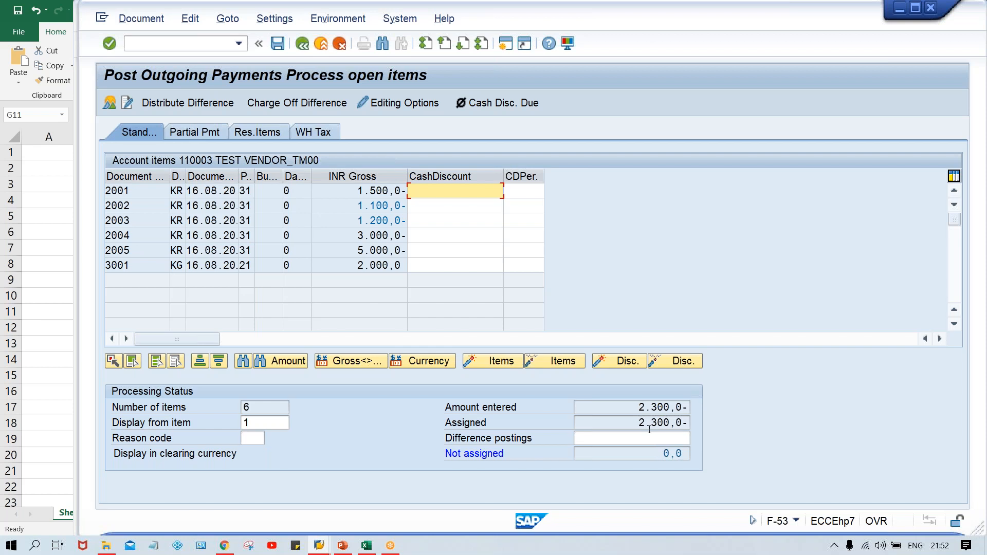
{"action": "double_click", "coordinate": [629, 407]}
{"action": "left_click_drag", "start_coordinate": [631, 422], "coordinate": [713, 421]}
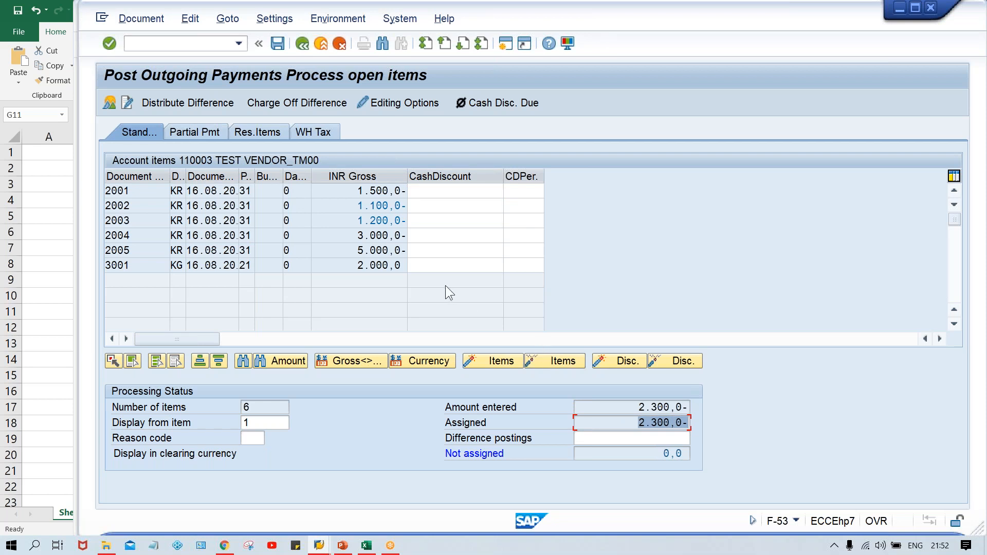
{"action": "left_click", "coordinate": [342, 207]}
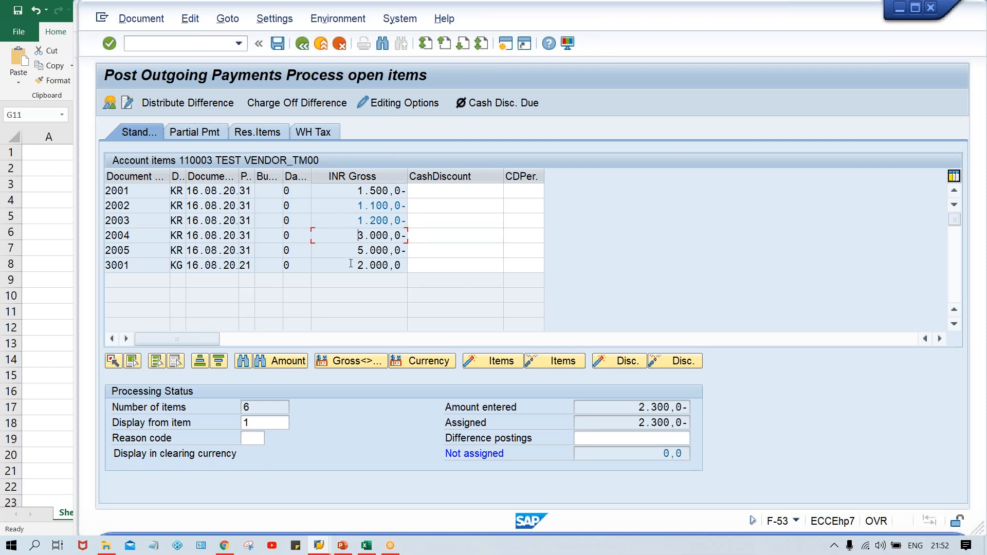
Simulate the outgoing payment document and post it.
{"action": "left_click", "coordinate": [141, 19]}
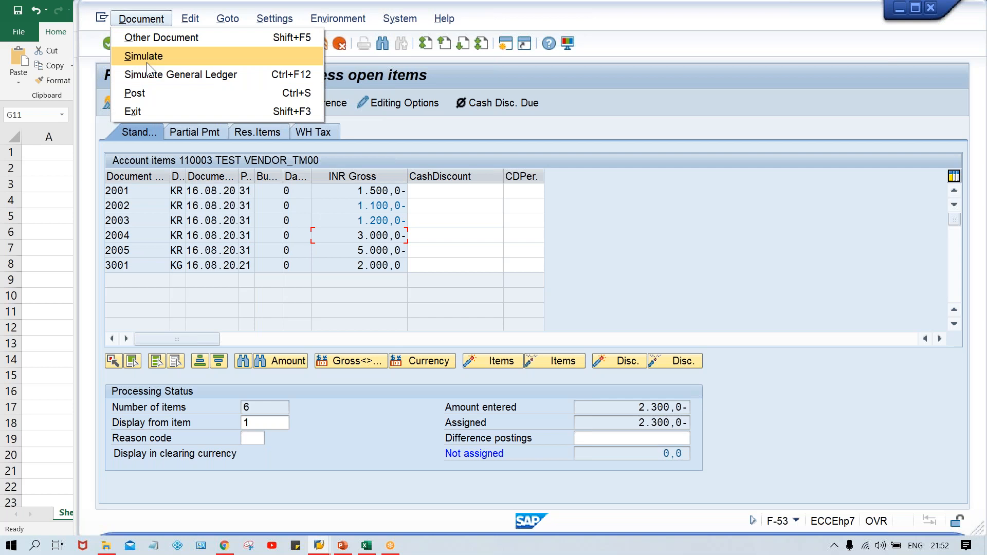
{"action": "left_click", "coordinate": [147, 63]}
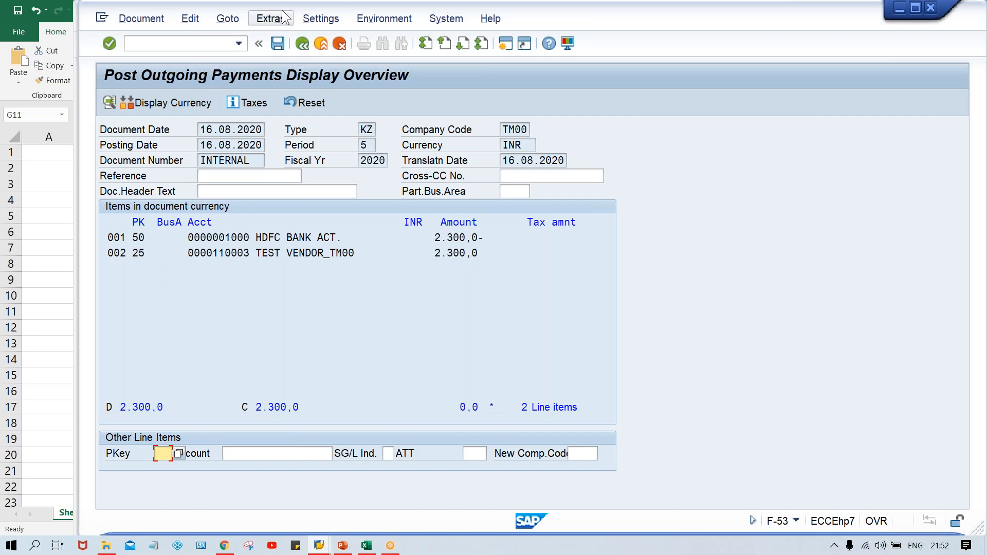
{"action": "left_click", "coordinate": [278, 43]}
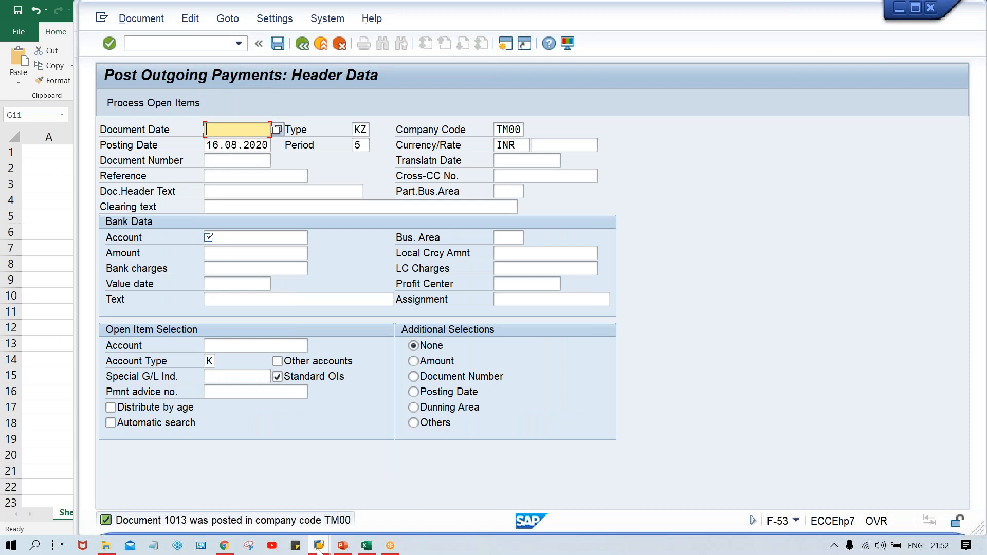
Switch to the vendor line item display, refresh it, and compare the new payment's amount with cleared invoices 2002 and 2003.
{"action": "mouse_move", "coordinate": [319, 549]}
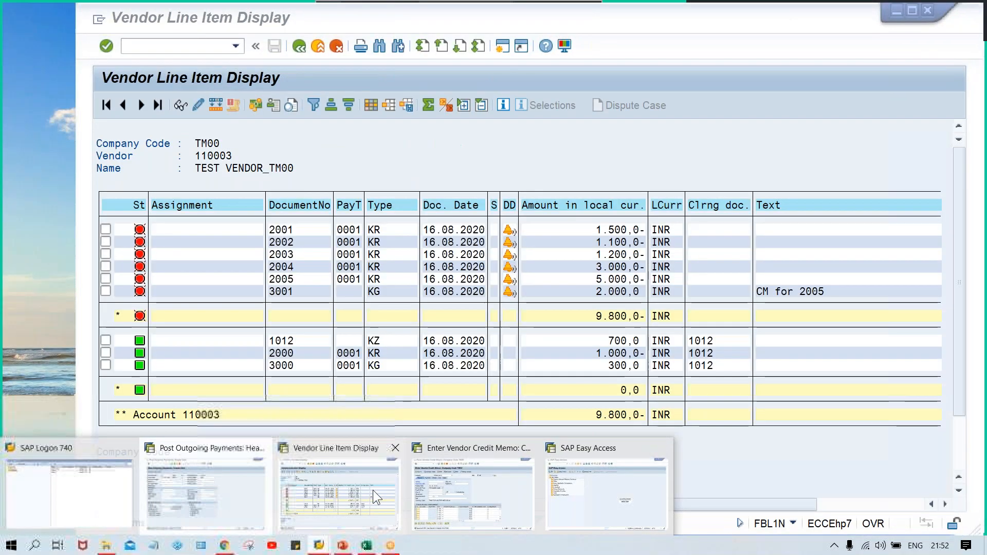
{"action": "left_click", "coordinate": [373, 490]}
{"action": "left_click", "coordinate": [122, 22]}
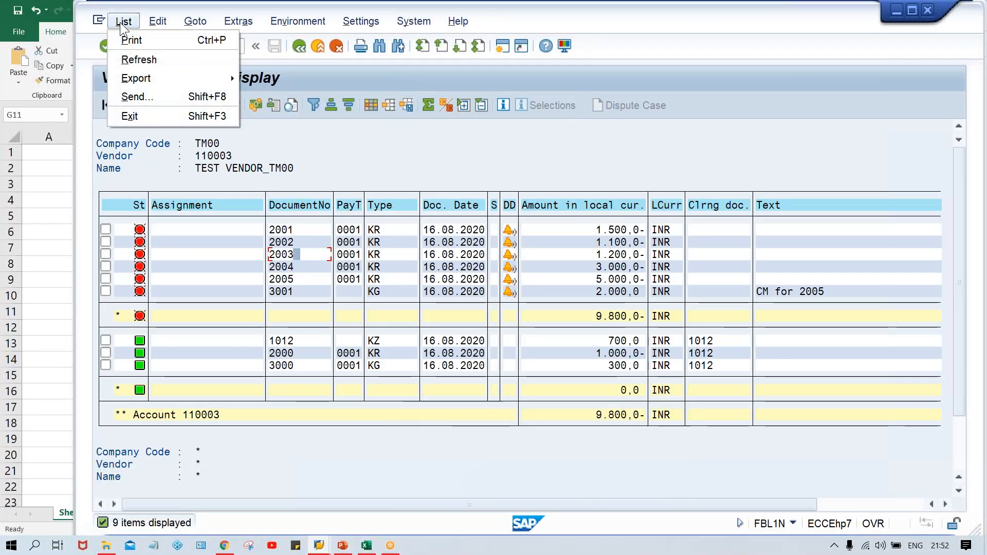
{"action": "left_click", "coordinate": [138, 60]}
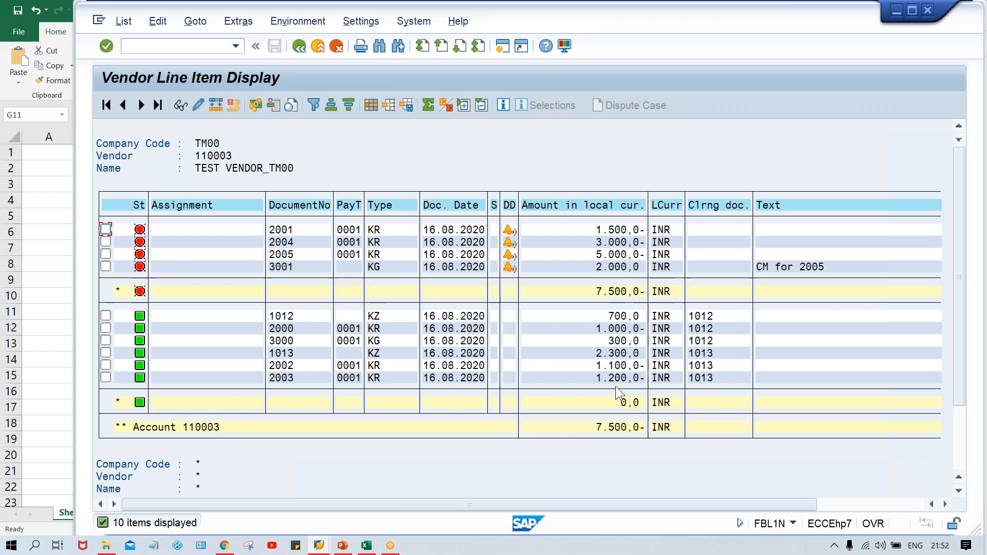
{"action": "left_click", "coordinate": [597, 366]}
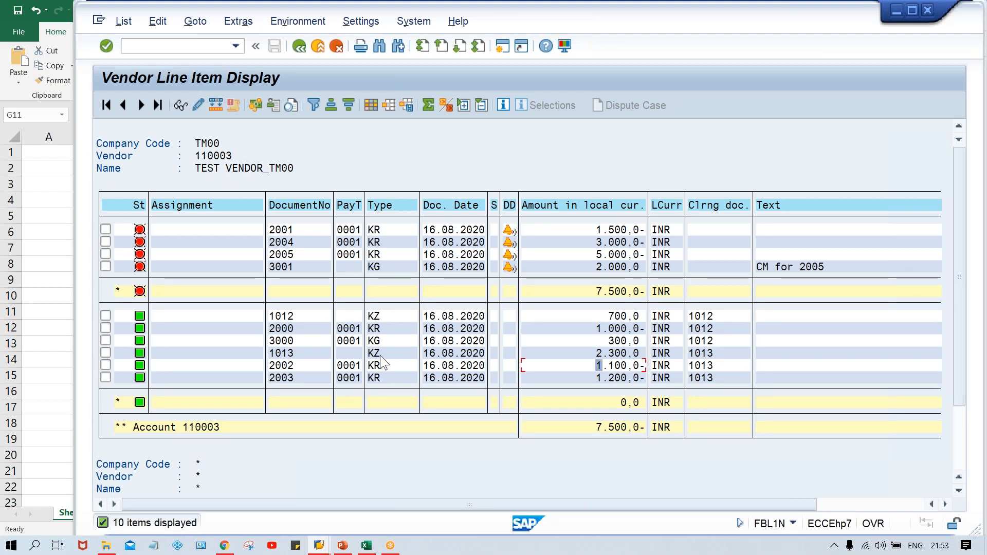
{"action": "left_click", "coordinate": [387, 376]}
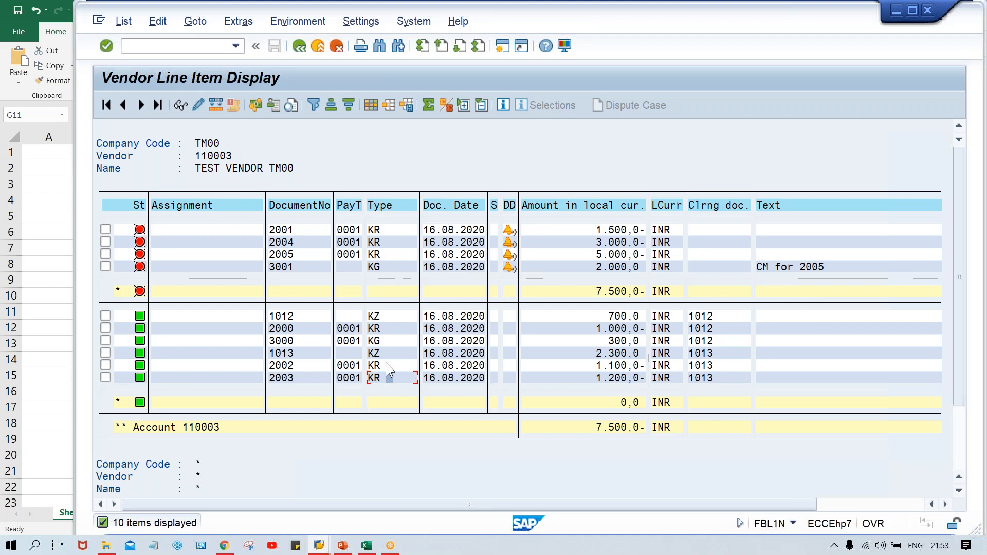
{"action": "left_click", "coordinate": [606, 368]}
{"action": "left_click", "coordinate": [594, 355]}
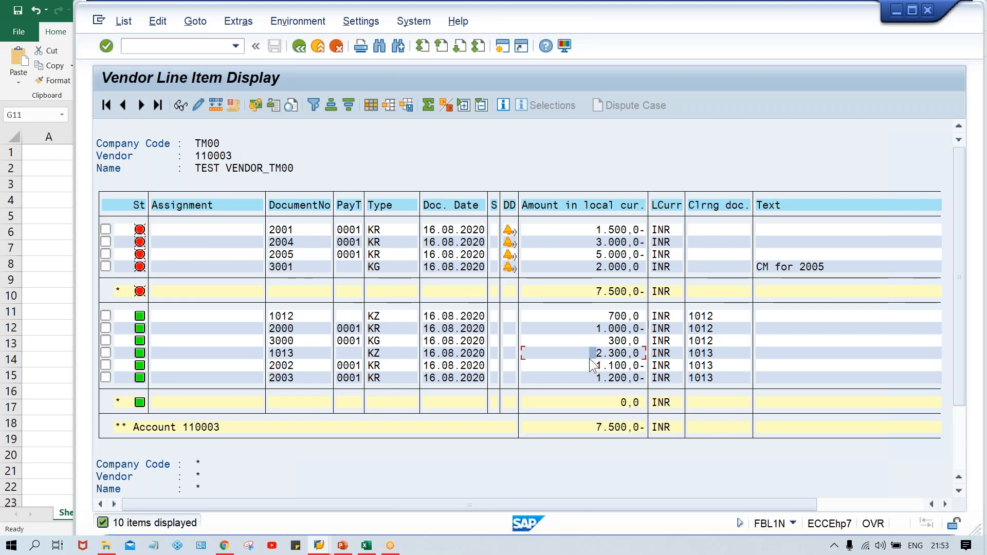
{"action": "left_click", "coordinate": [587, 365]}
{"action": "left_click", "coordinate": [587, 375]}
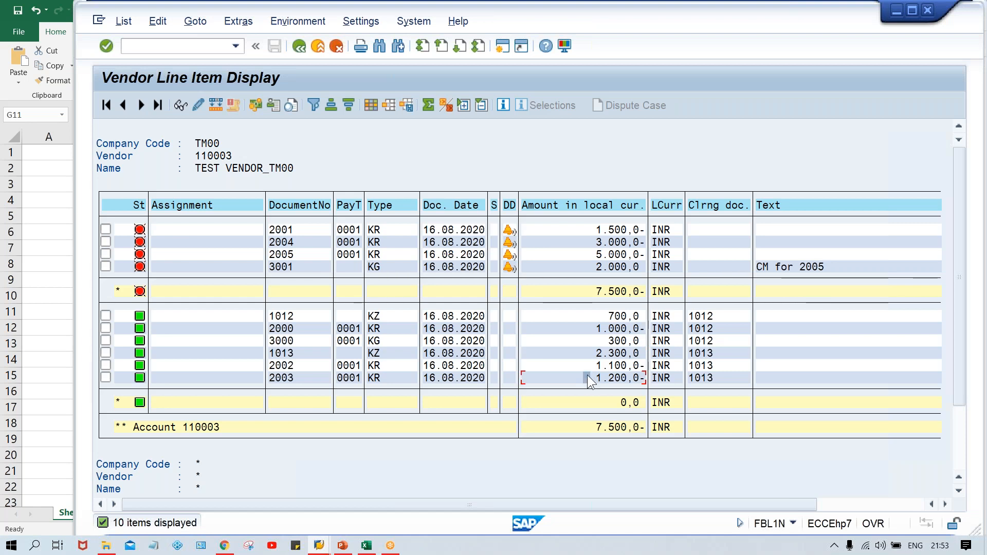
Compare the amounts and clearing document numbers of the cleared vendor items belonging to payments 1013 and 1012.
{"action": "left_click", "coordinate": [724, 361]}
{"action": "left_click", "coordinate": [718, 378]}
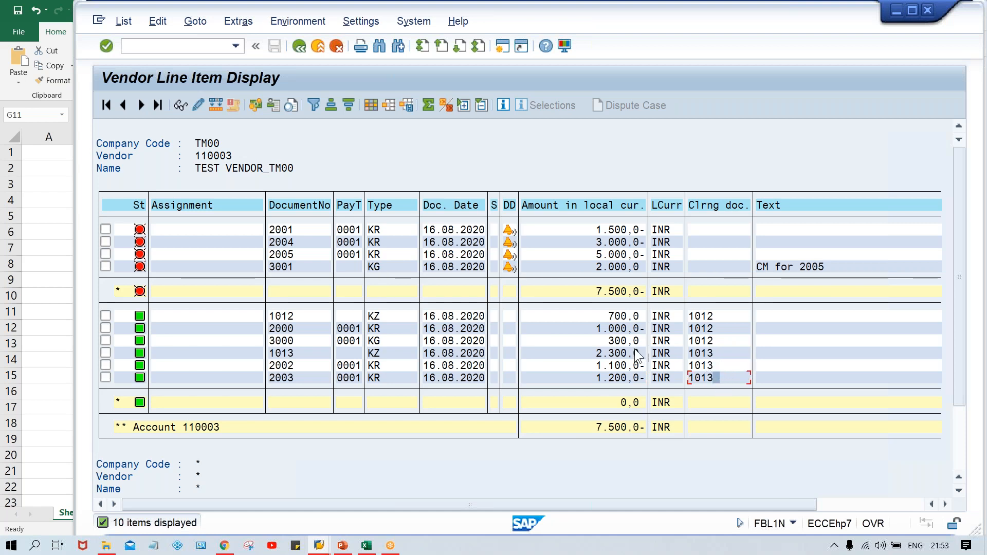
{"action": "left_click", "coordinate": [591, 381]}
{"action": "left_click", "coordinate": [586, 353]}
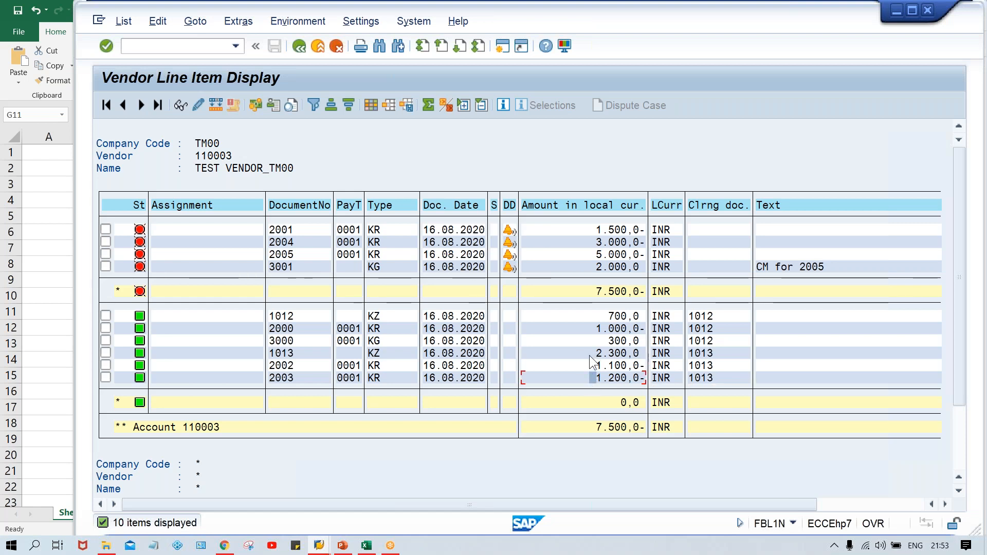
{"action": "left_click", "coordinate": [721, 366]}
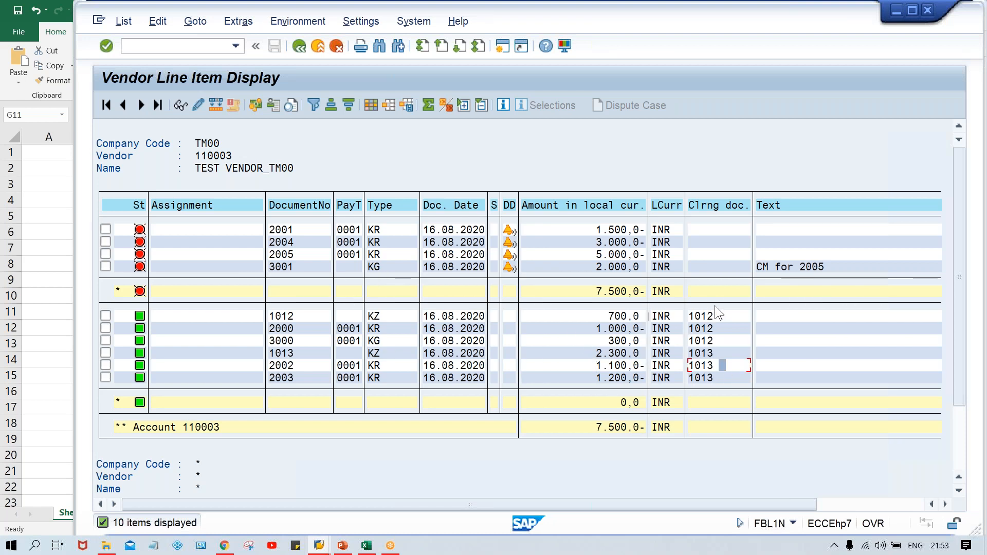
{"action": "left_click", "coordinate": [601, 318]}
{"action": "left_click", "coordinate": [591, 339]}
{"action": "left_click", "coordinate": [585, 328]}
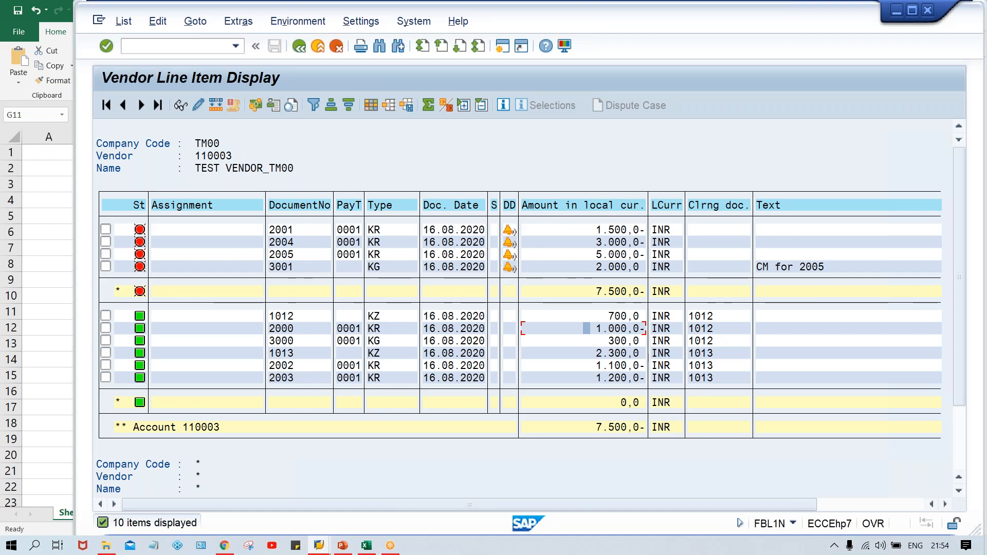
Switch to the outgoing payment header and enter document date 16.08.2020, the HDFC bank account and an amount of 1 INR.
{"action": "mouse_move", "coordinate": [319, 548]}
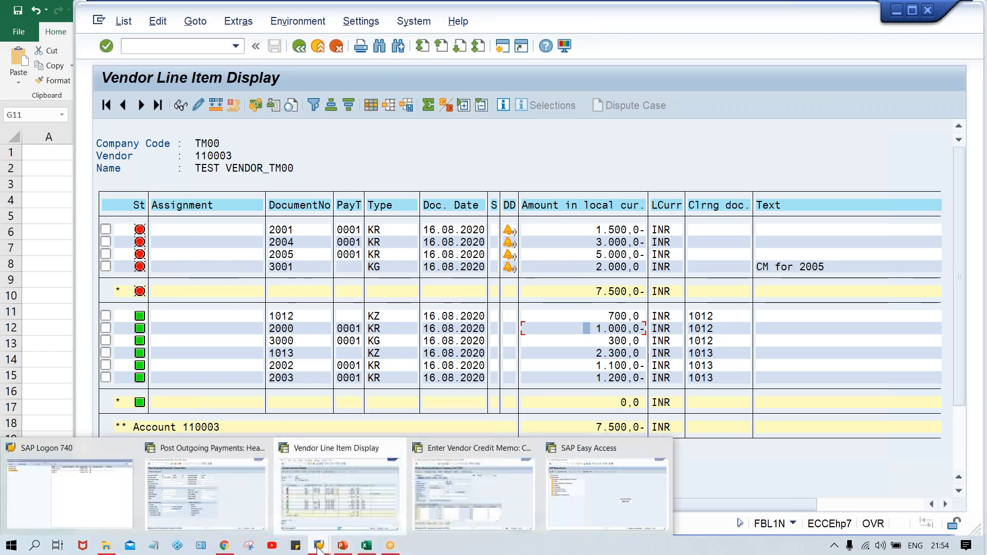
{"action": "mouse_move", "coordinate": [460, 508]}
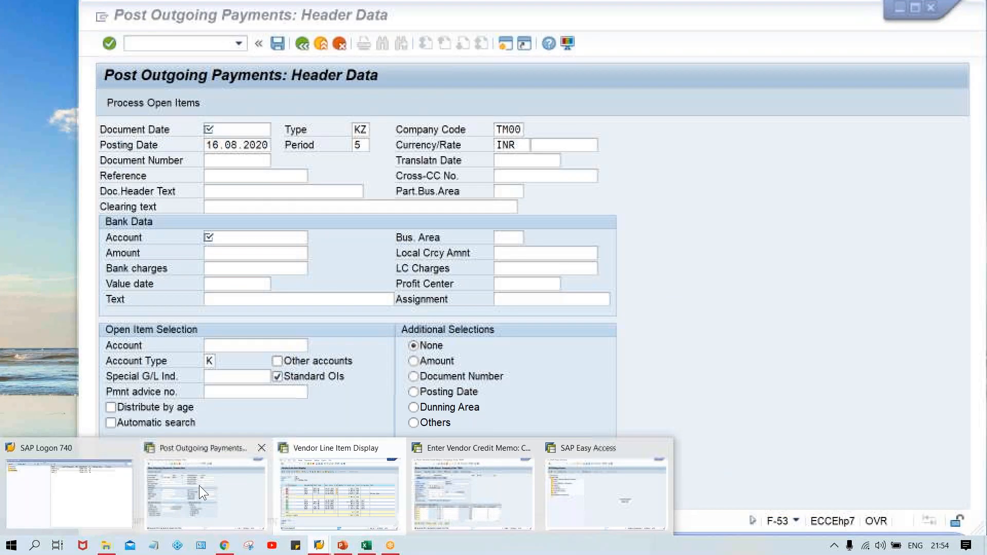
{"action": "left_click", "coordinate": [199, 485]}
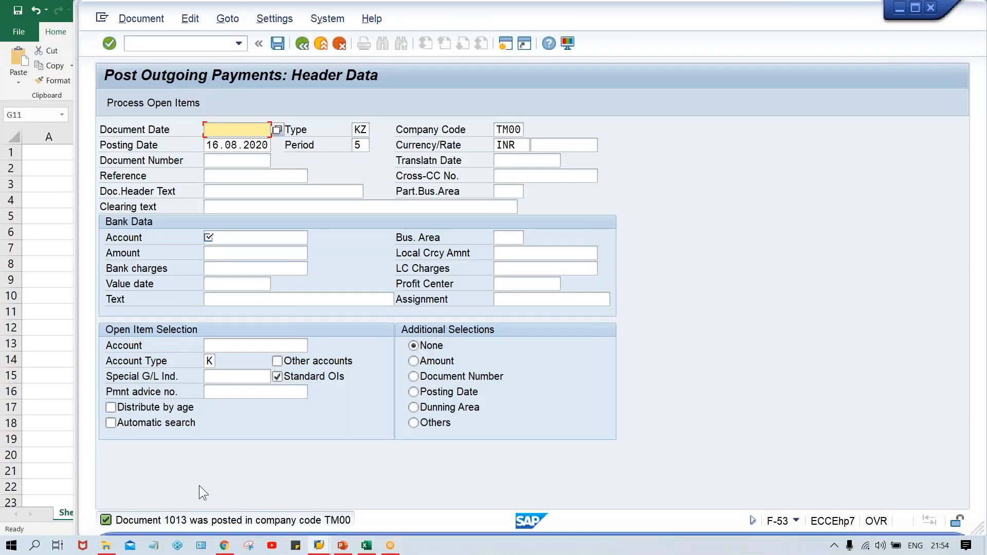
{"action": "key", "text": "space"}
{"action": "key", "text": "Down"}
{"action": "key", "text": "Return"}
{"action": "key", "text": "ctrl+Tab"}
{"action": "key", "text": "space"}
{"action": "key", "text": "Down"}
{"action": "key", "text": "Return"}
{"action": "key", "text": "Tab"}
{"action": "key", "text": "Tab"}
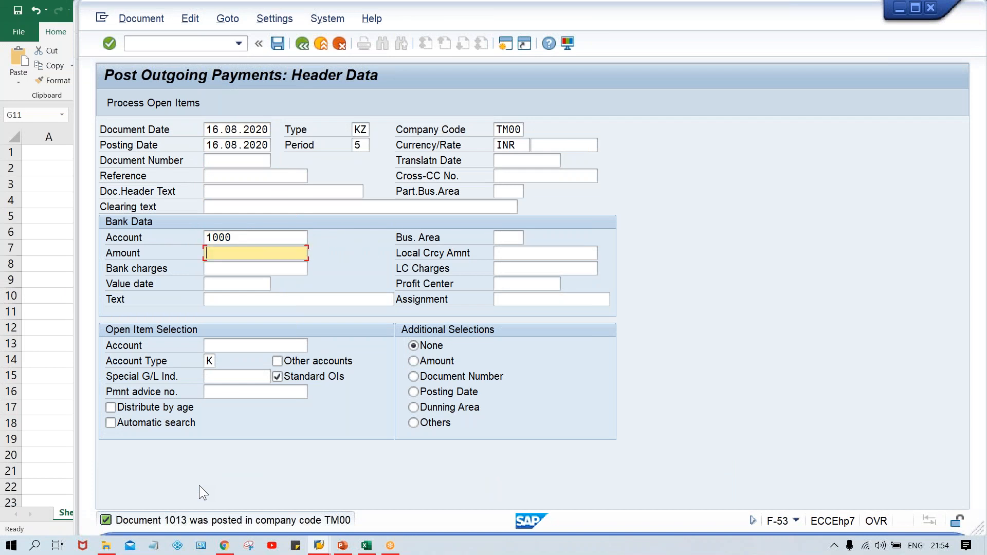
{"action": "type", "text": "1"}
{"action": "key", "text": "Tab"}
Select the test vendor's account with account type K and load its open items for processing.
{"action": "key", "text": "ctrl+Tab"}
{"action": "key", "text": "Tab"}
{"action": "key", "text": "Delete"}
{"action": "type", "text": "k"}
{"action": "key", "text": "shift+Tab"}
{"action": "key", "text": "space"}
{"action": "key", "text": "Down"}
{"action": "key", "text": "Return"}
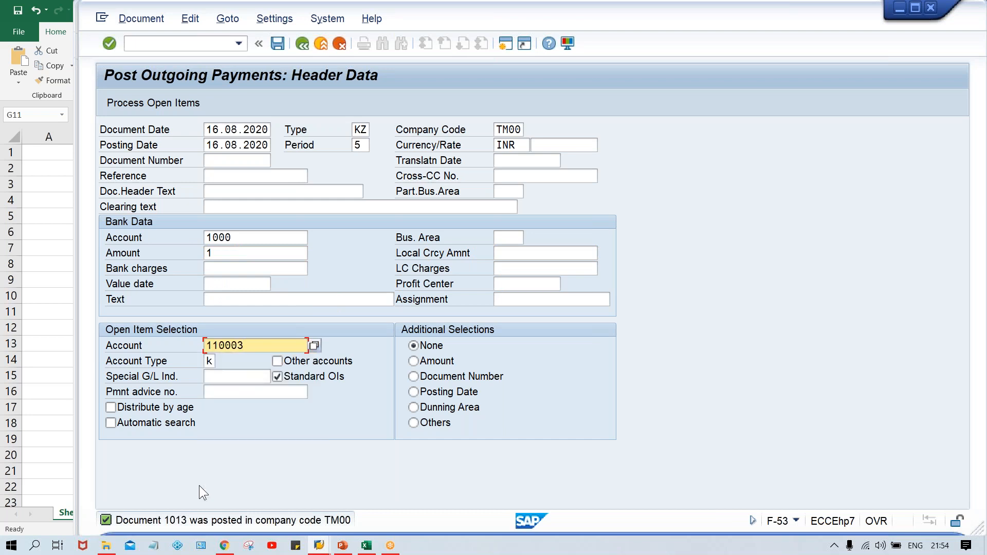
{"action": "key", "text": "Return"}
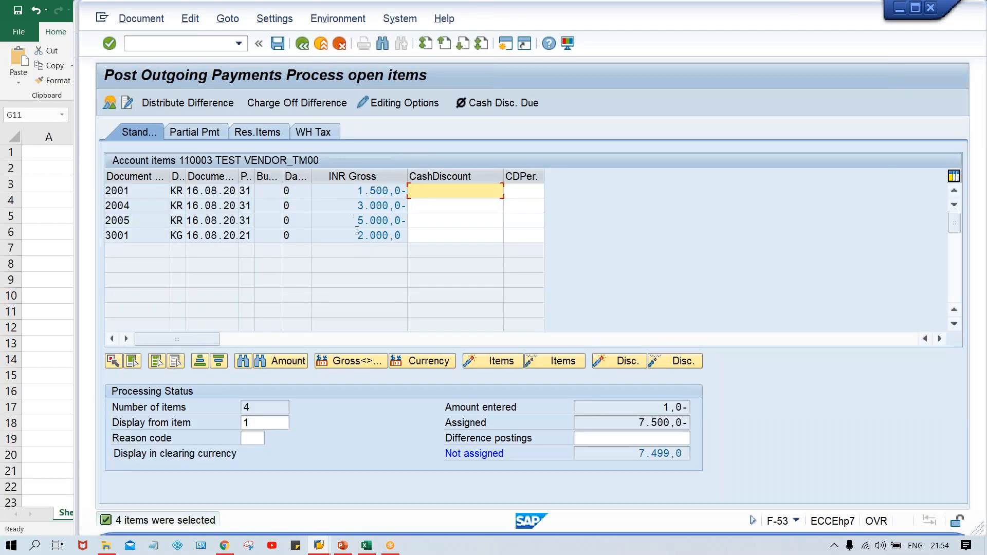
Deactivate invoices 2001 and 2004 individually in the payment's open items.
{"action": "left_click", "coordinate": [352, 221]}
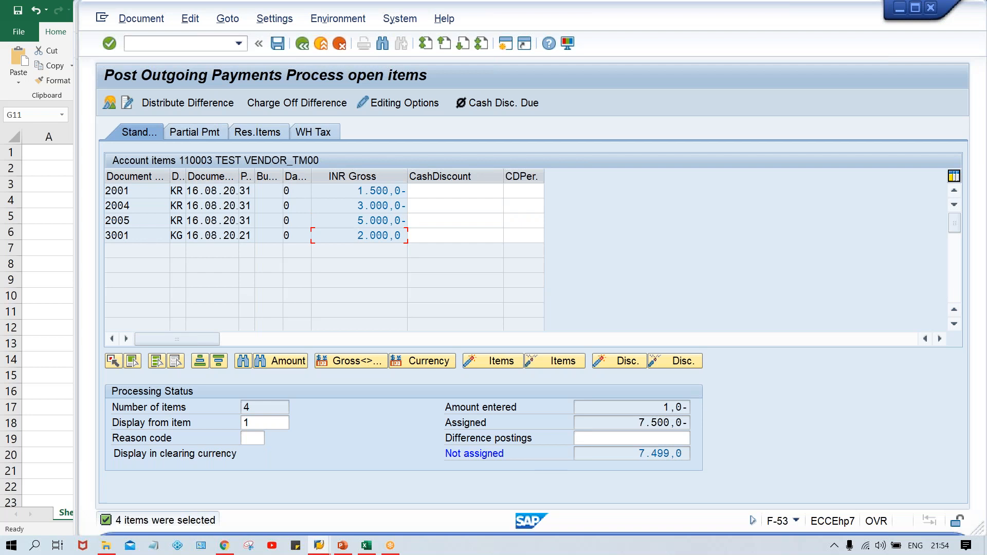
{"action": "double_click", "coordinate": [358, 192]}
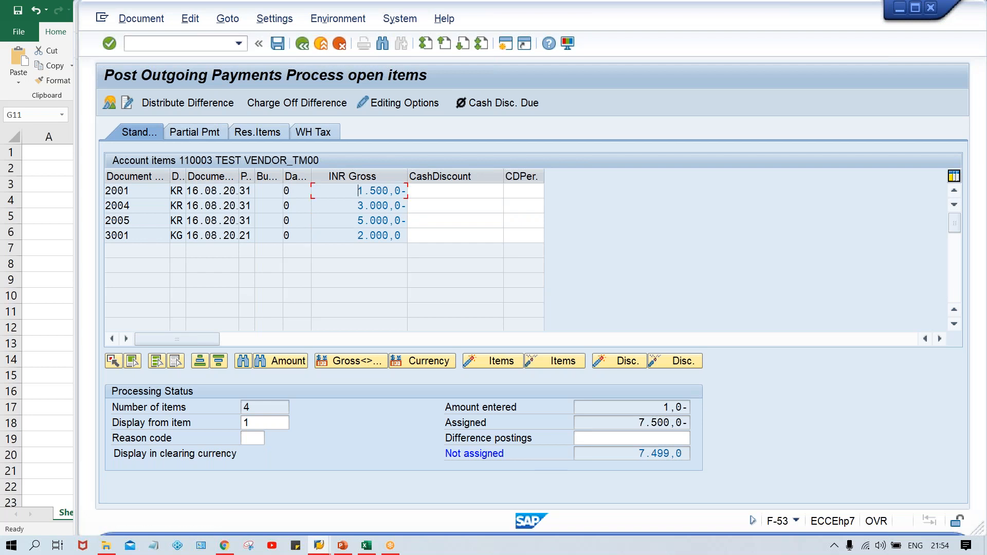
{"action": "double_click", "coordinate": [356, 206]}
{"action": "double_click", "coordinate": [378, 190]}
{"action": "double_click", "coordinate": [378, 191]}
Deactivate all open items at once and reactivate only invoice 2005 and credit memo 3001.
{"action": "left_click", "coordinate": [157, 363]}
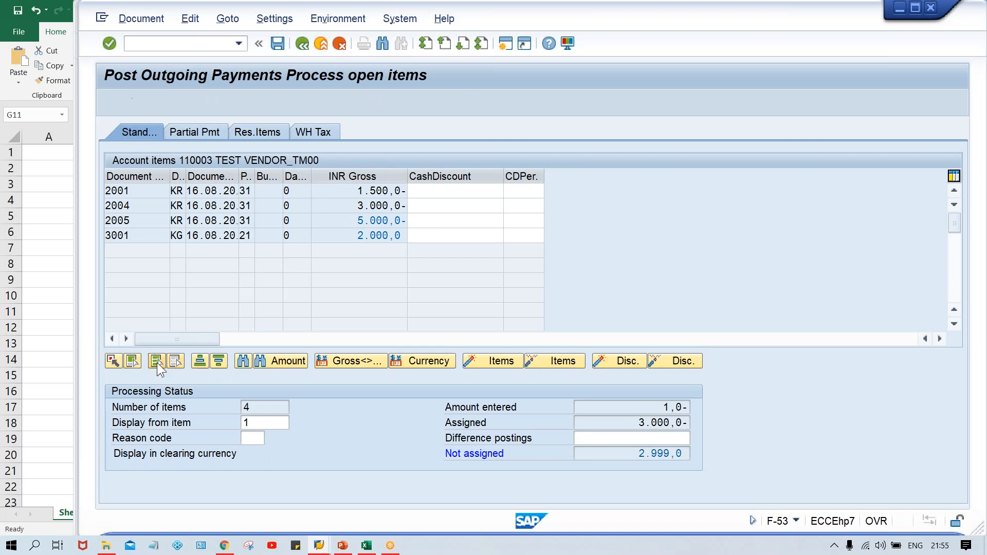
{"action": "left_click", "coordinate": [550, 356]}
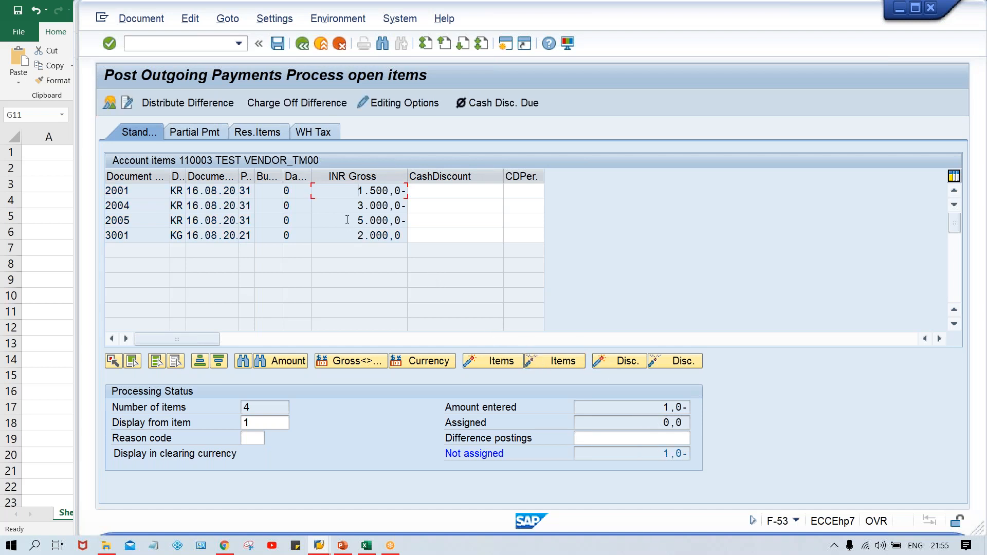
{"action": "double_click", "coordinate": [380, 221]}
{"action": "double_click", "coordinate": [348, 235]}
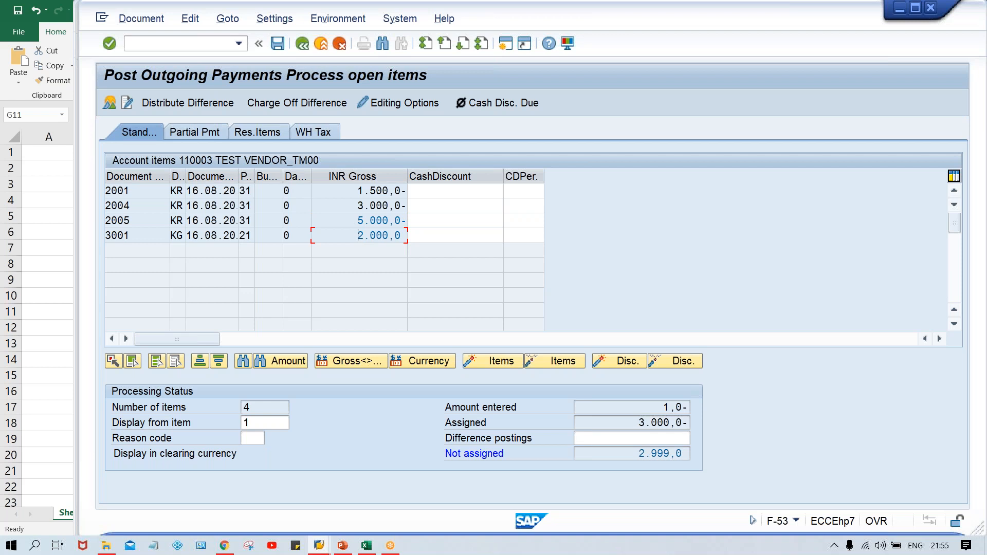
Check the assigned amount for the activated invoice 2005 and credit memo 3001.
{"action": "left_click_drag", "start_coordinate": [638, 423], "coordinate": [710, 425]}
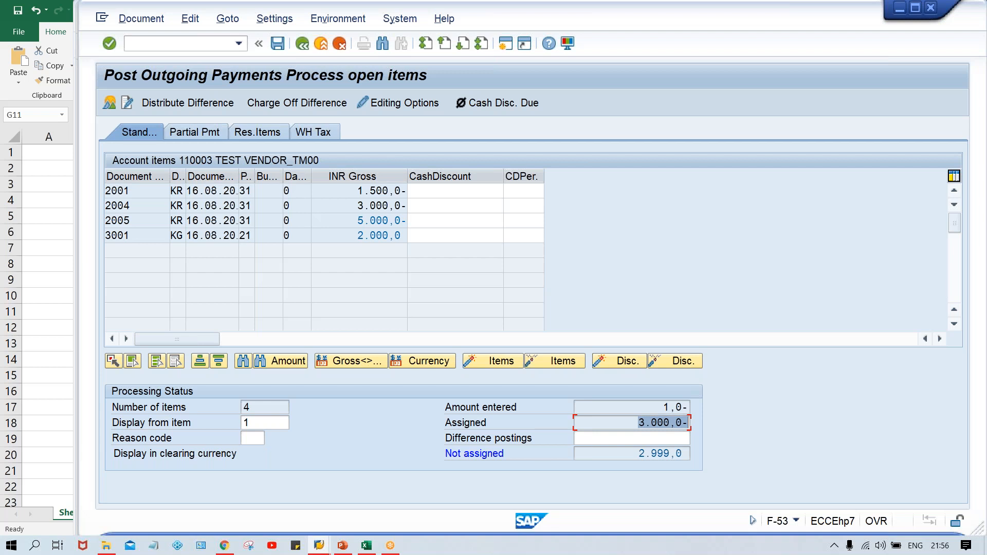
{"action": "left_click", "coordinate": [354, 234]}
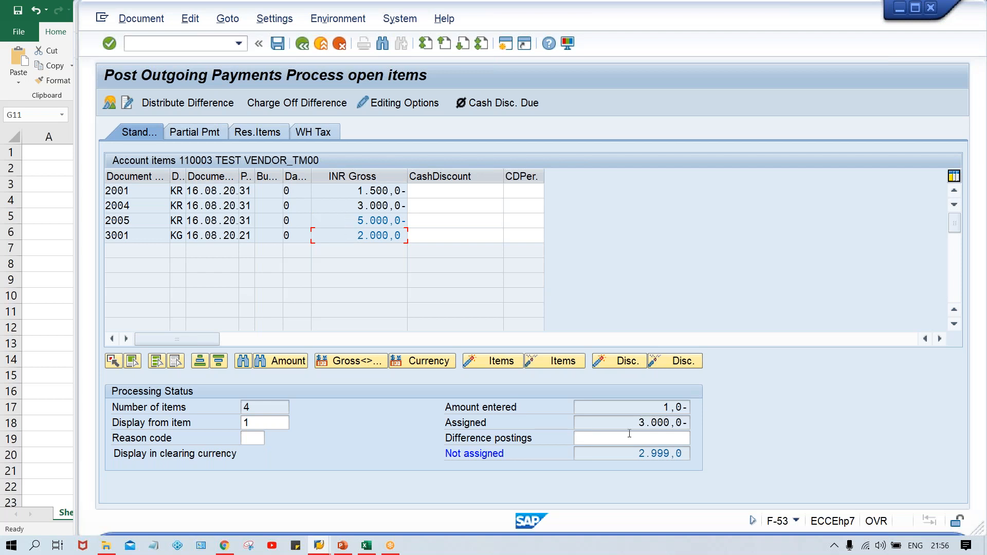
{"action": "left_click", "coordinate": [617, 418]}
Open the HDFC bank line item from the payment's document overview and set its amount to 3000 INR.
{"action": "left_click", "coordinate": [108, 103]}
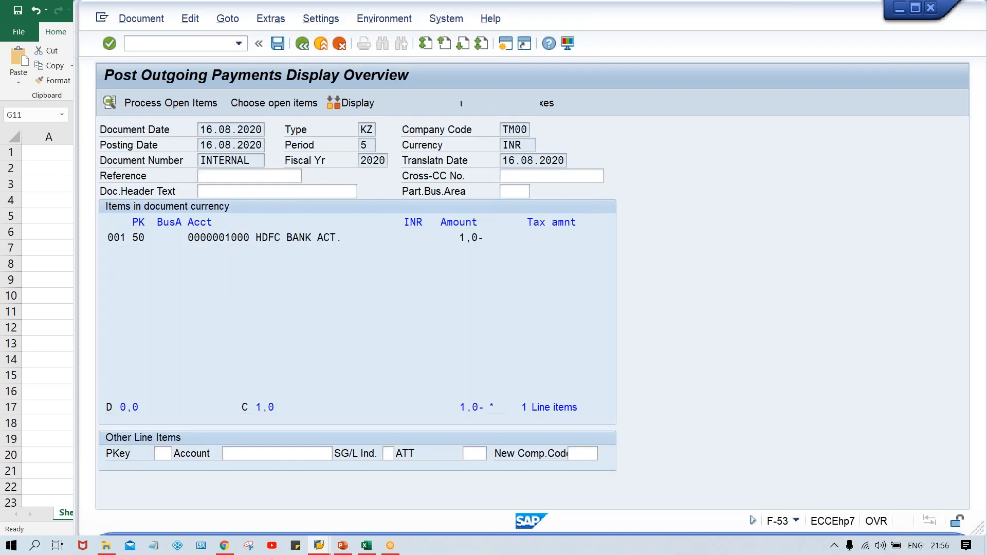
{"action": "double_click", "coordinate": [304, 238]}
{"action": "key", "text": "Delete"}
{"action": "key", "text": "Delete"}
{"action": "key", "text": "Delete"}
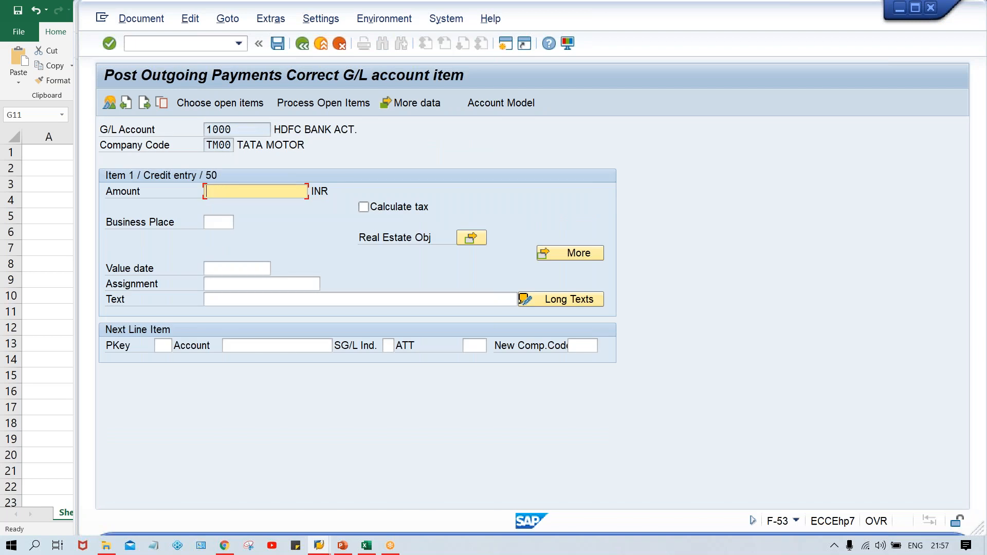
{"action": "type", "text": "3000"}
{"action": "key", "text": "Return"}
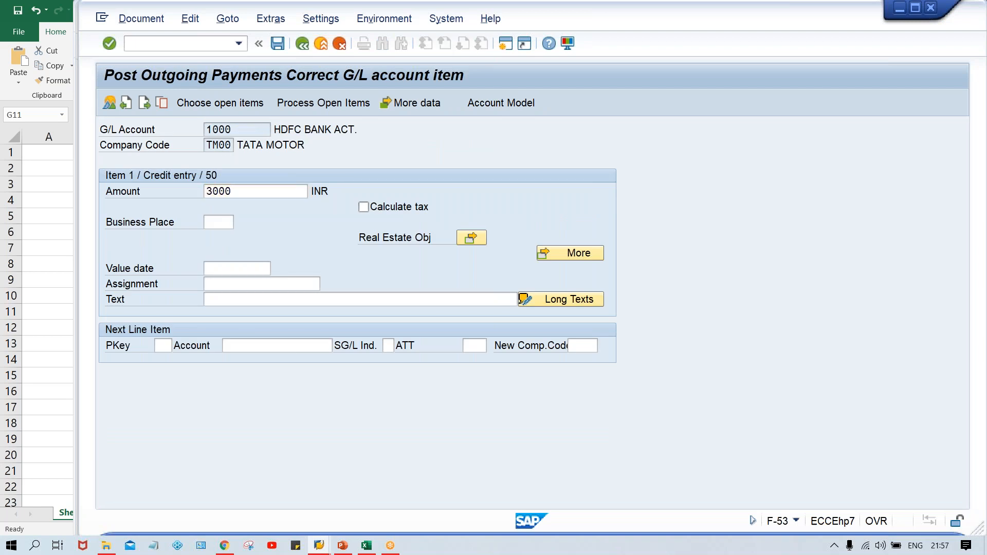
Return to the payment's open items and compare the entered amount with the assigned amount for invoice 2005 and credit memo 3001.
{"action": "left_click", "coordinate": [299, 100]}
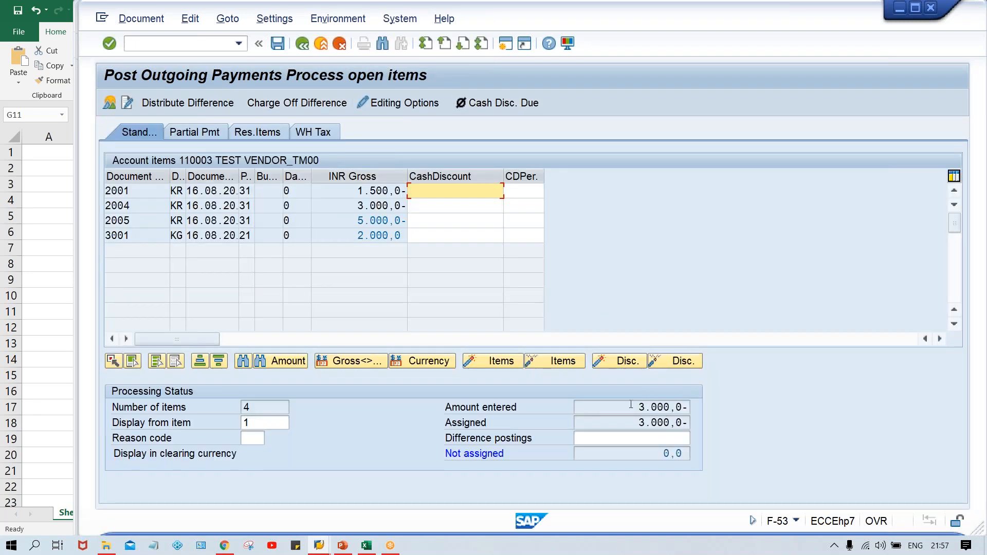
{"action": "left_click", "coordinate": [631, 412]}
{"action": "left_click", "coordinate": [628, 423]}
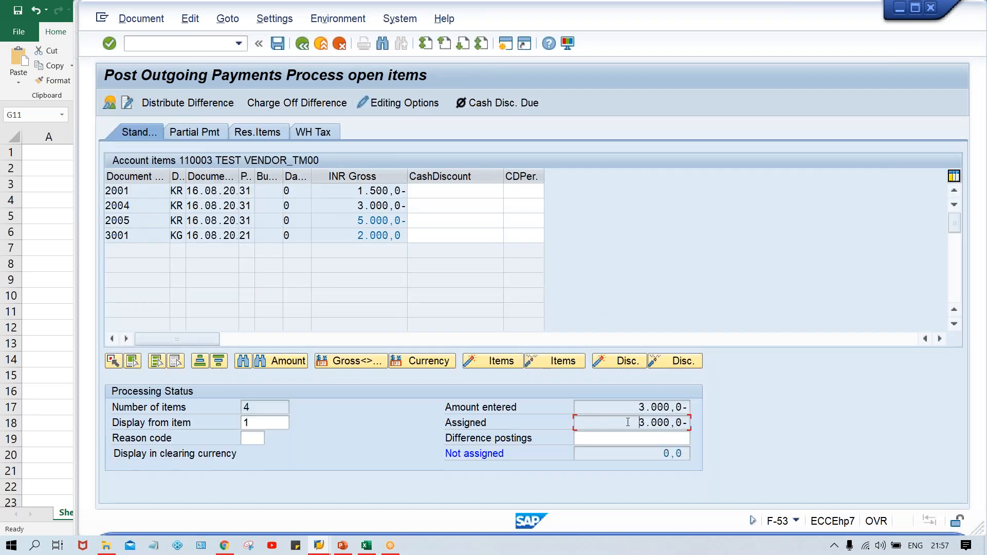
Simulate the outgoing payment for invoice 2005 and credit memo 3001, and post it.
{"action": "left_click", "coordinate": [141, 19]}
{"action": "left_click", "coordinate": [144, 55]}
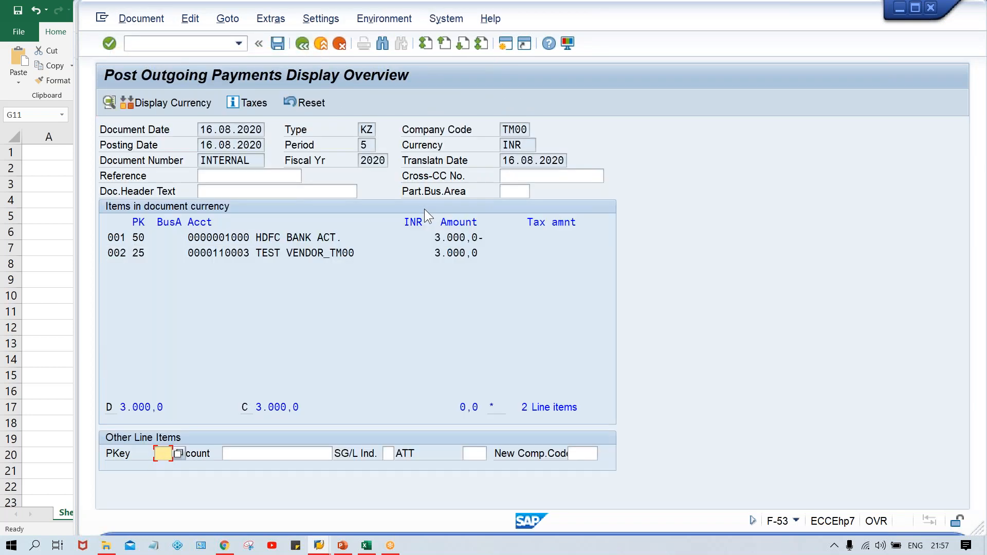
{"action": "left_click", "coordinate": [278, 44]}
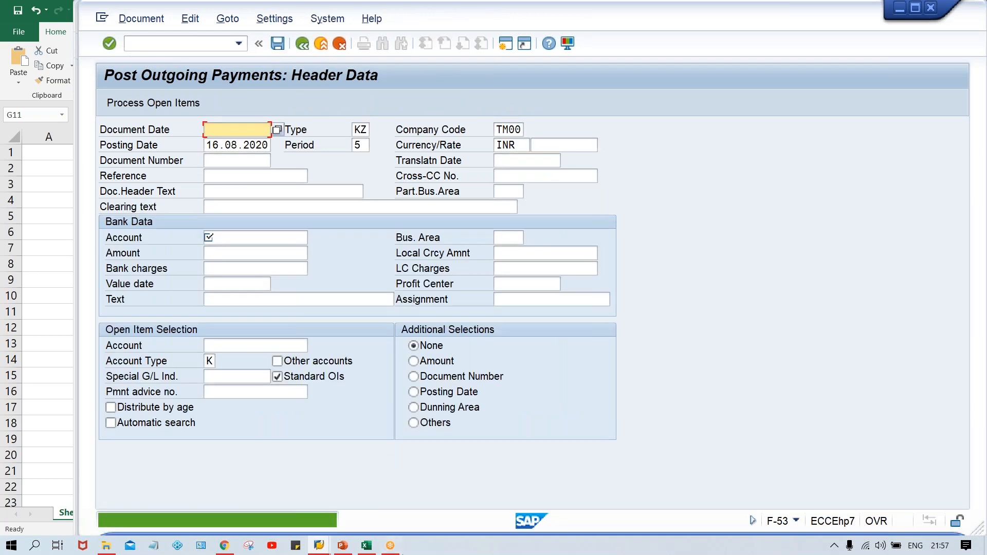
Switch to the vendor line item display, refresh it, and check the new payment against the cleared and remaining open items.
{"action": "mouse_move", "coordinate": [326, 549]}
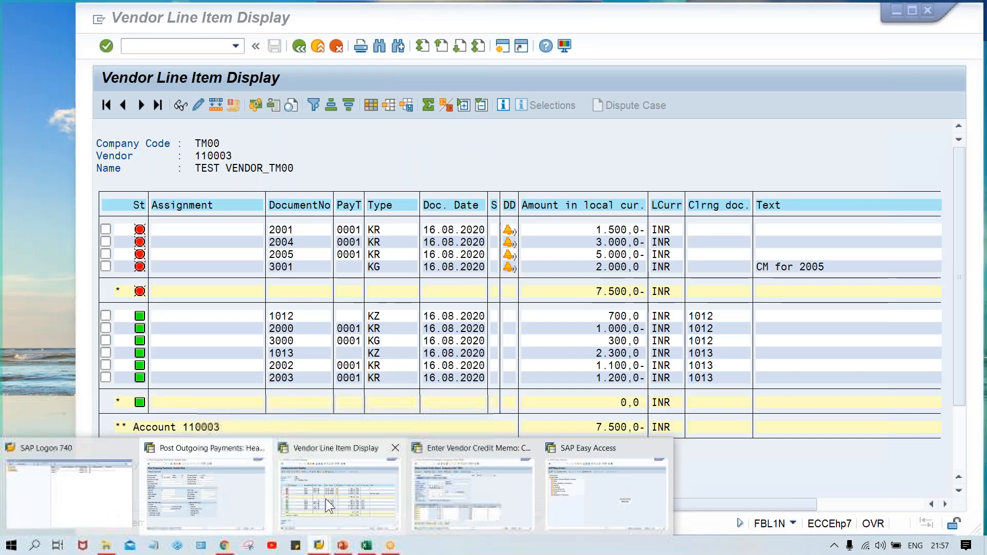
{"action": "left_click", "coordinate": [326, 499]}
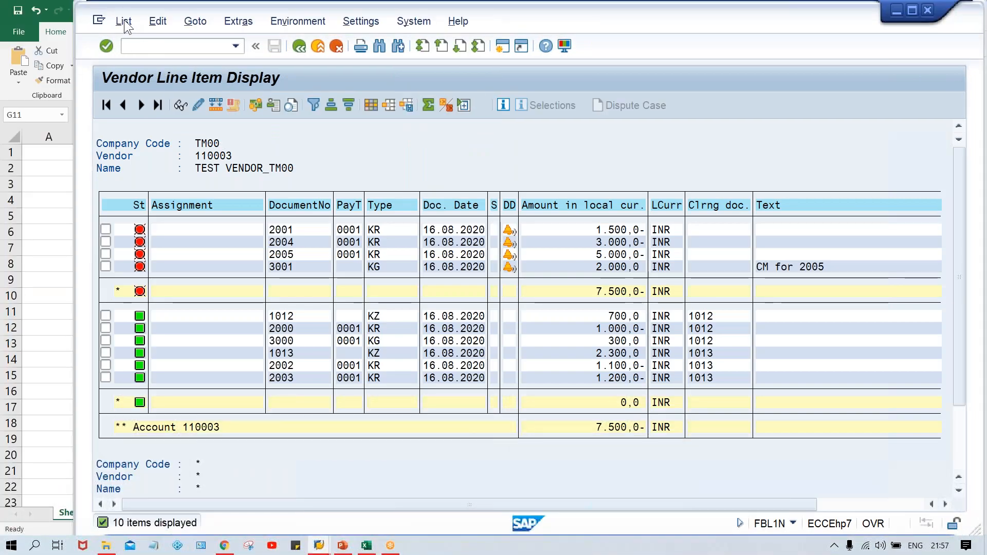
{"action": "left_click", "coordinate": [124, 21]}
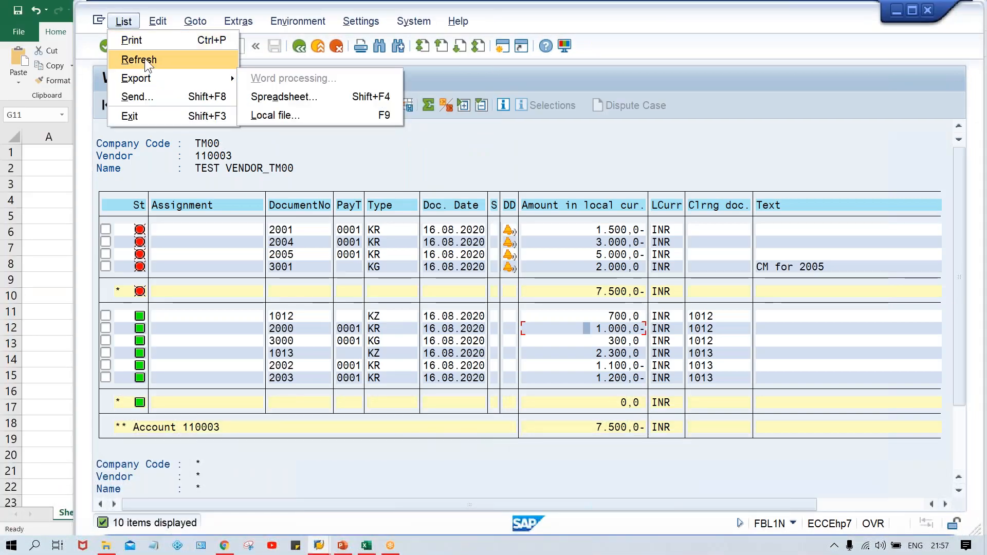
{"action": "left_click", "coordinate": [137, 60]}
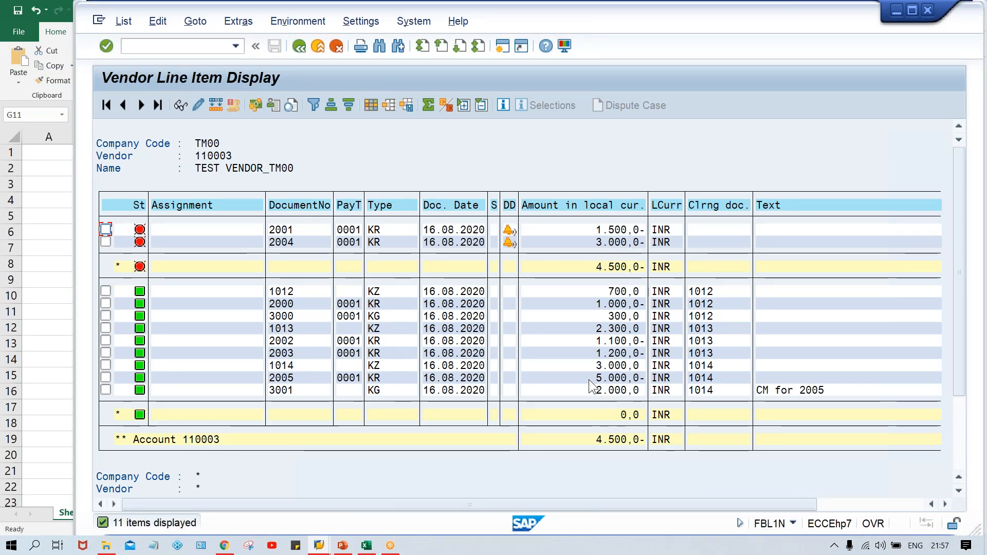
{"action": "left_click", "coordinate": [584, 365]}
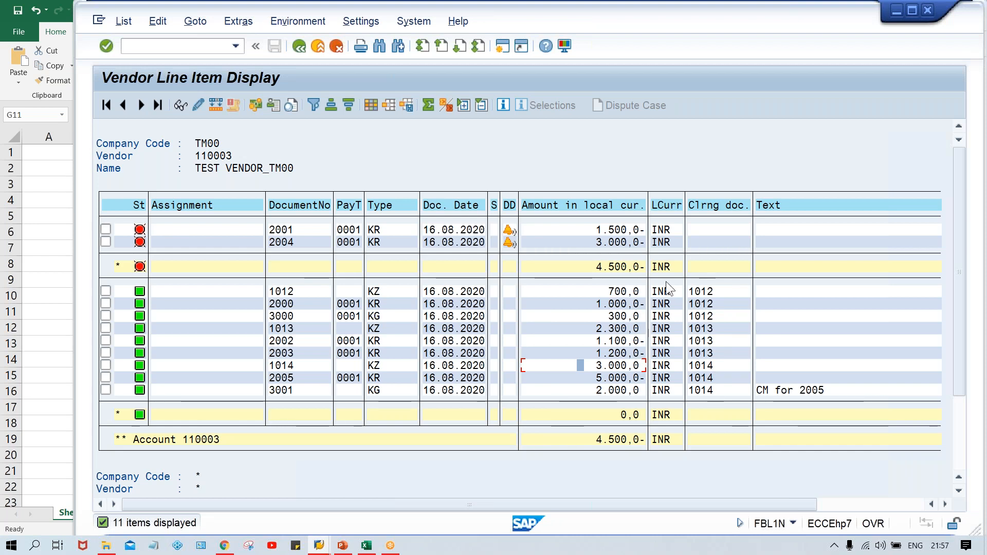
{"action": "left_click", "coordinate": [587, 238]}
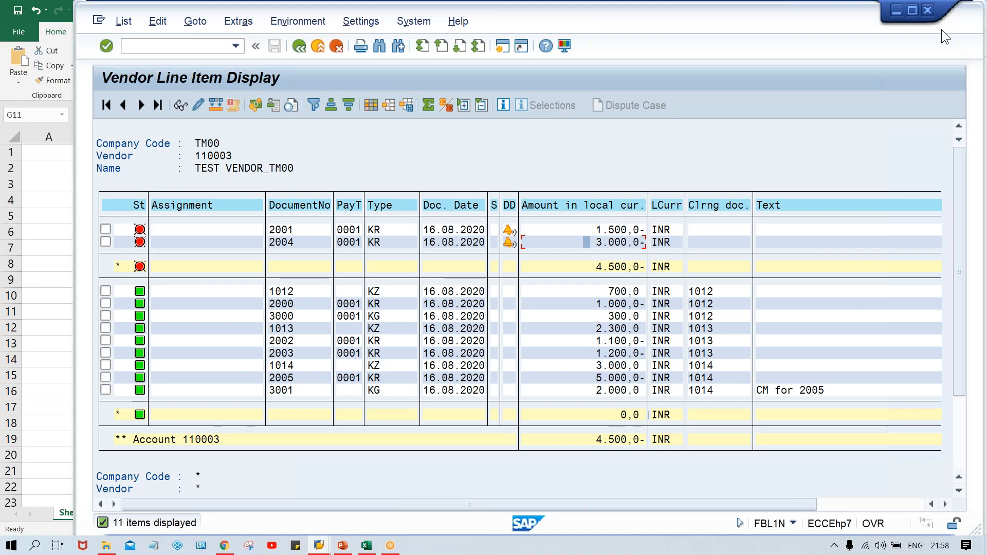
{"action": "left_click", "coordinate": [898, 91]}
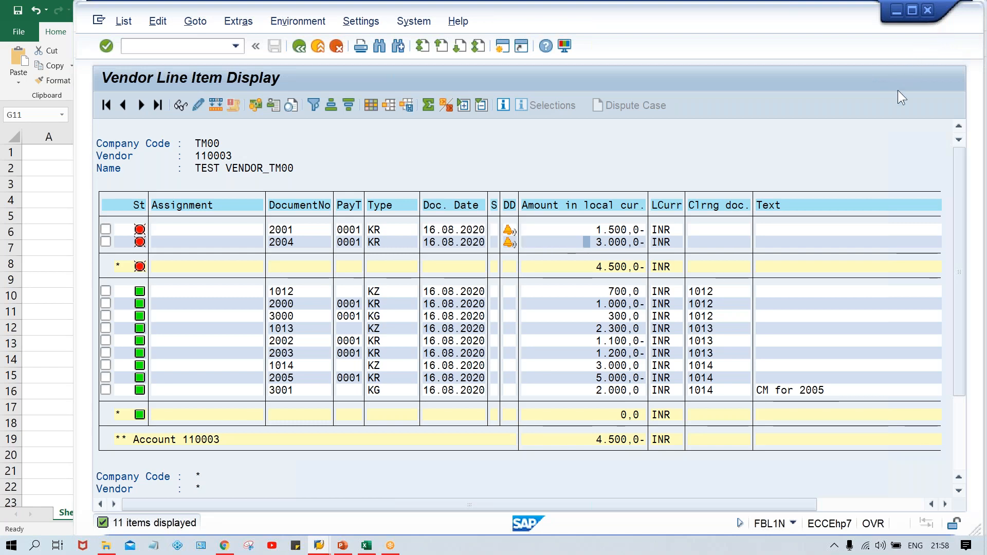